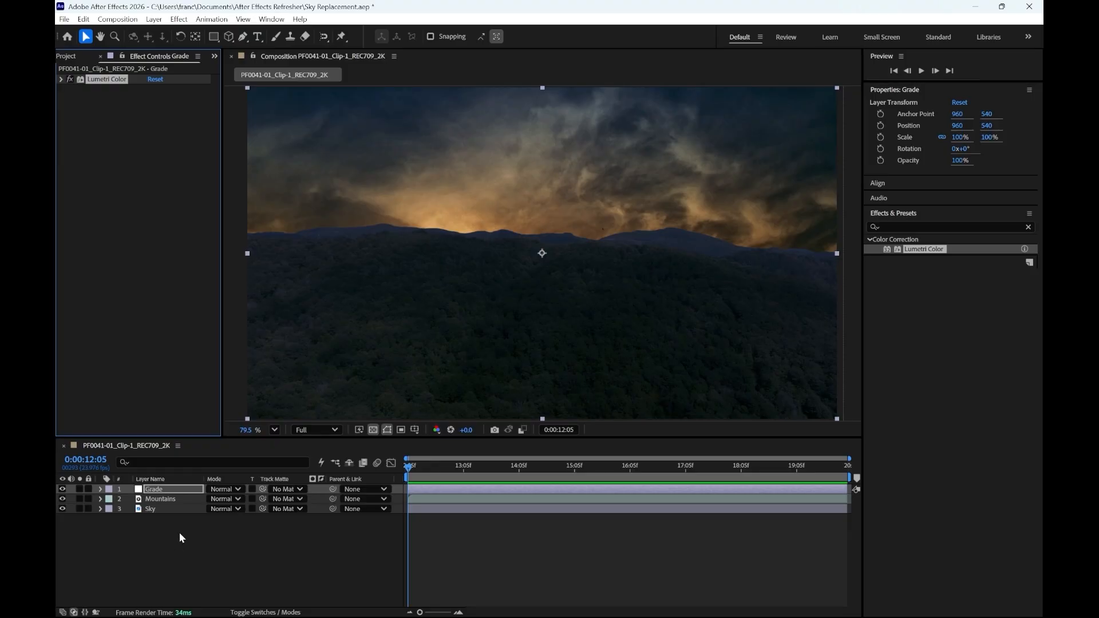
- Bring up the Tracker panel above the effects list and run Track Camera on the Mountains layer
left_click(169, 500)
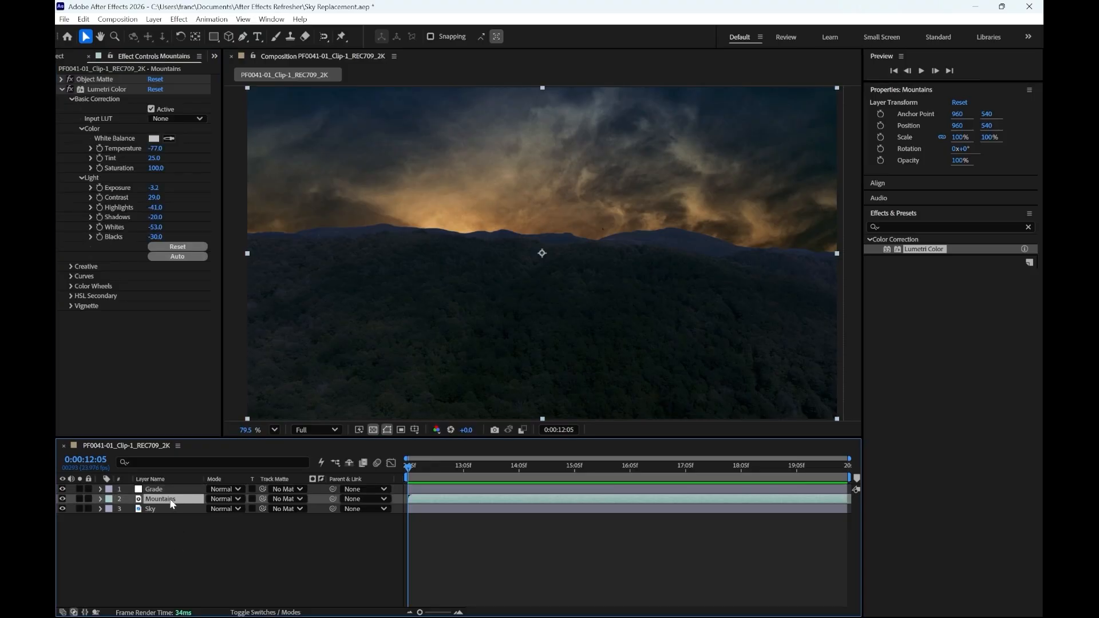
left_click(1029, 227)
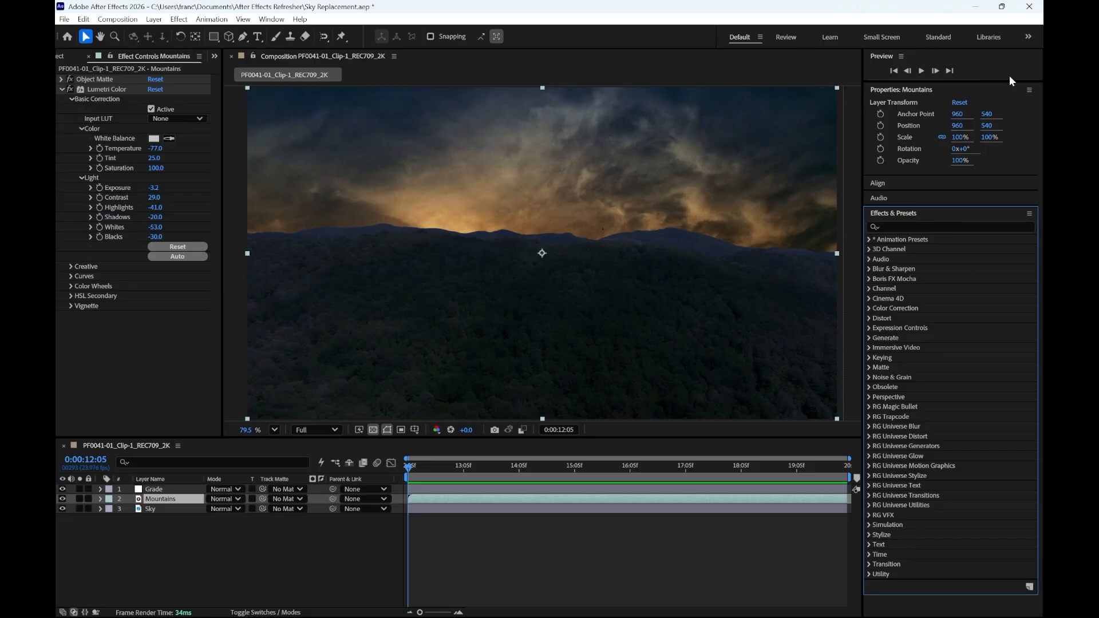
left_click(270, 21)
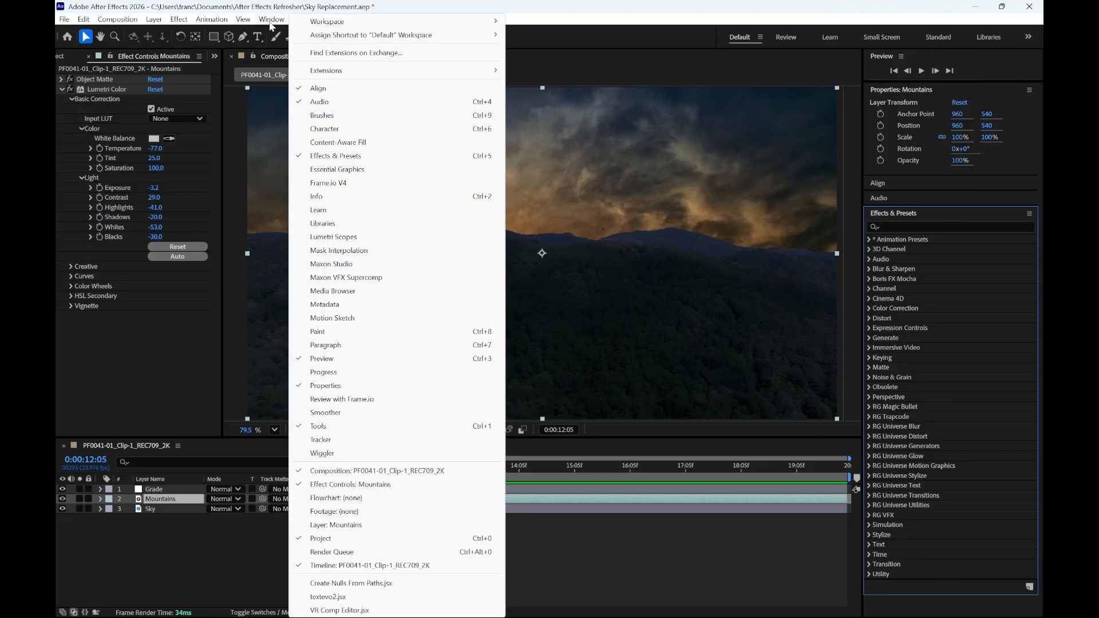
left_click(331, 441)
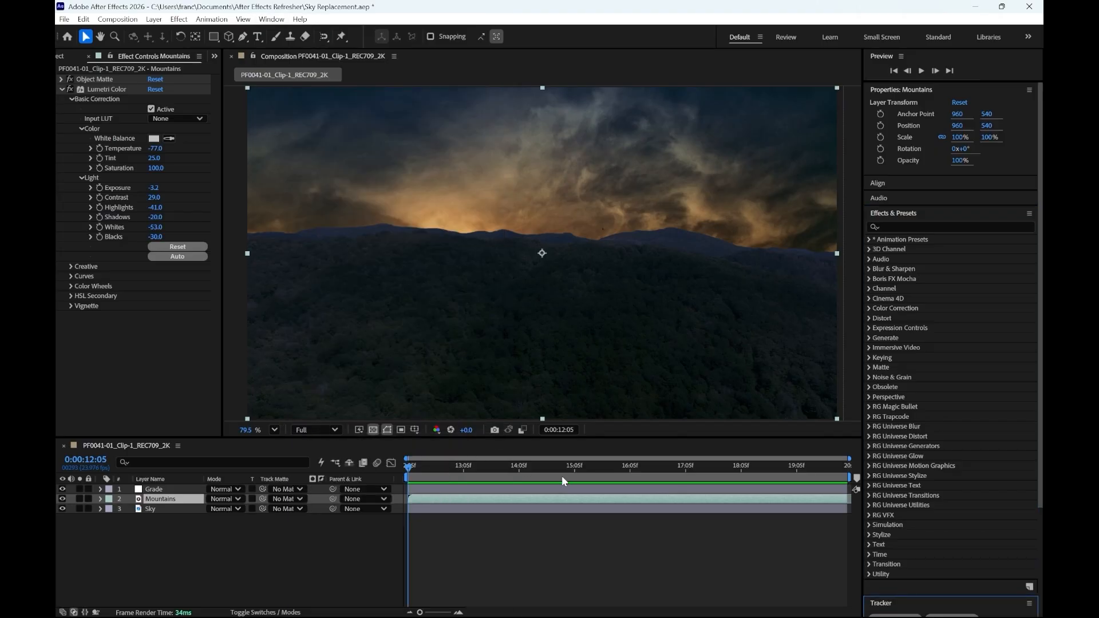
left_click_drag(891, 610, 933, 201)
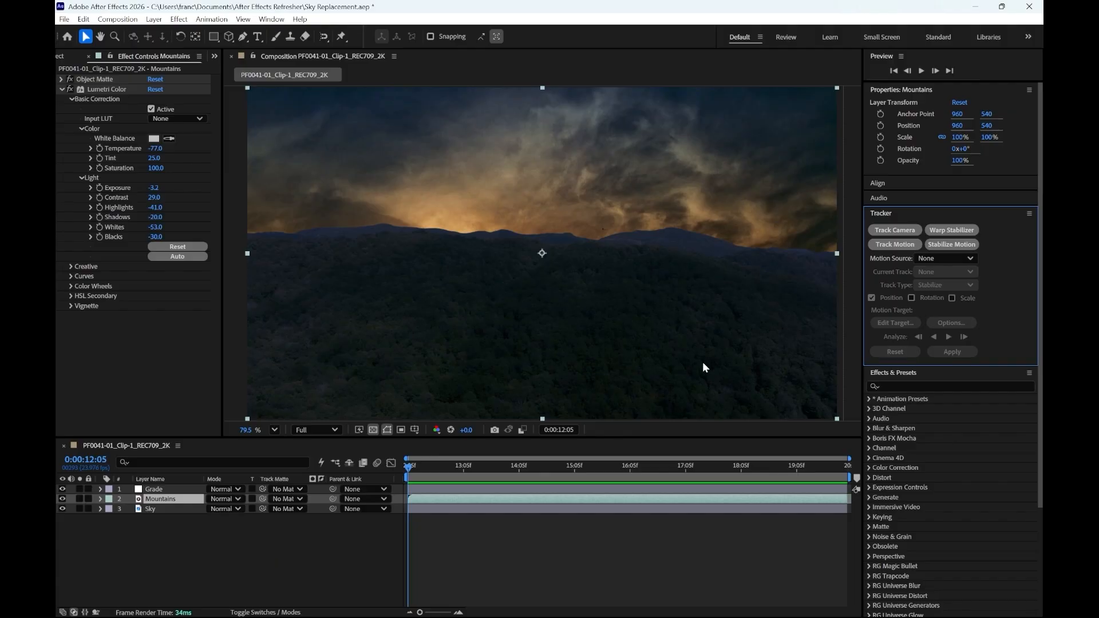
left_click(893, 231)
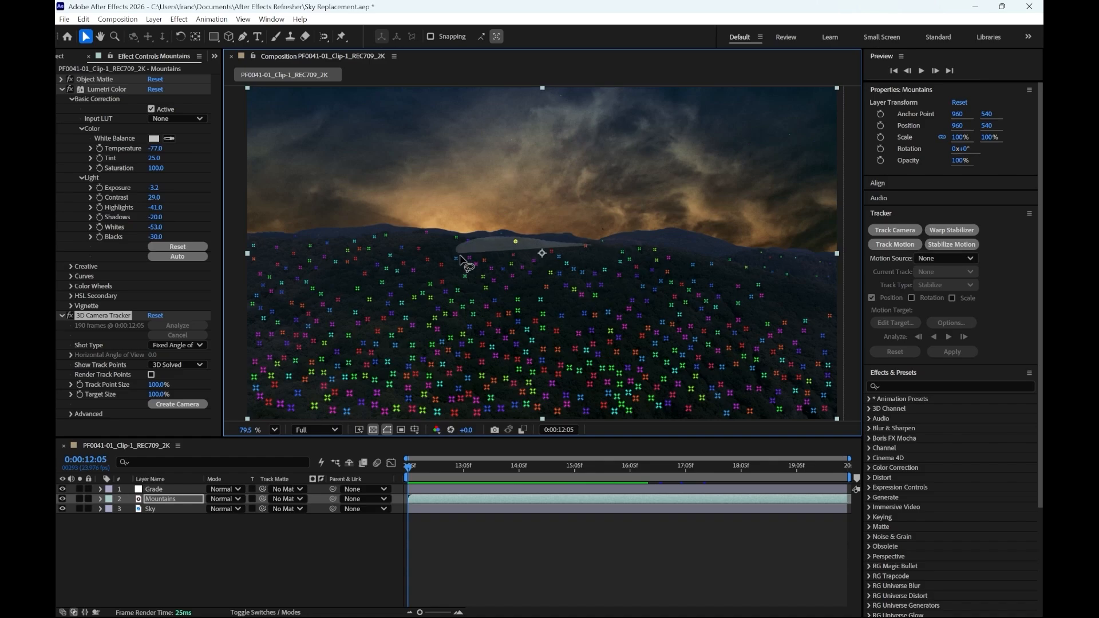
- Select the track points along the central ridge and create a text layer and camera from them
mouse_move(462, 261)
left_mouse_down()
mouse_move(542, 270)
mouse_move(612, 255)
mouse_move(614, 246)
mouse_move(556, 218)
mouse_move(472, 216)
mouse_move(446, 253)
mouse_move(541, 291)
mouse_move(653, 242)
left_mouse_up()
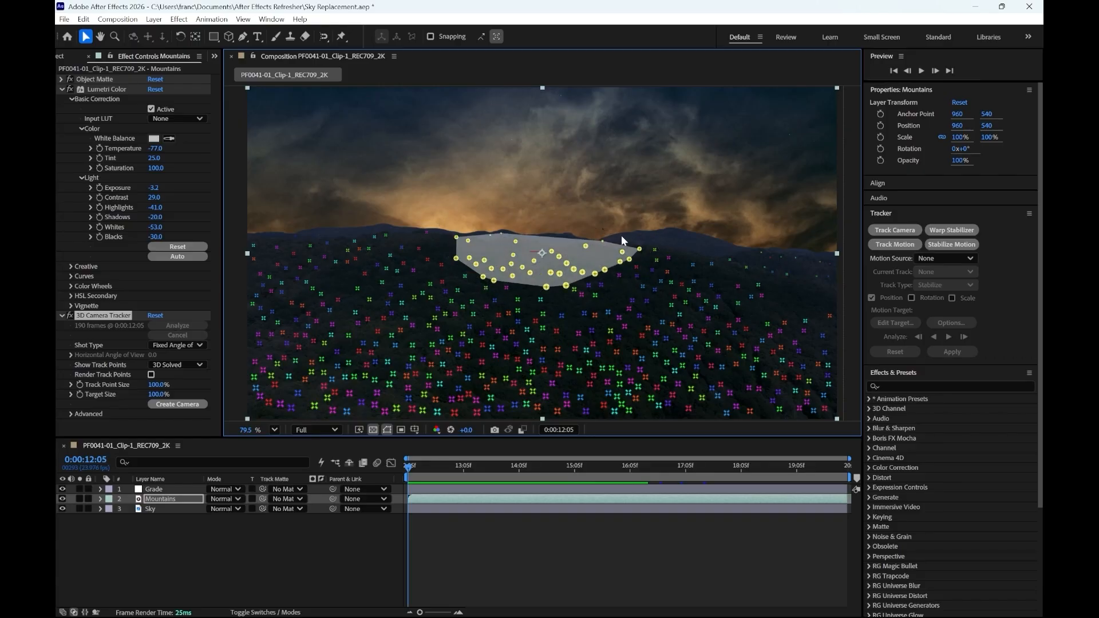
right_click(538, 256)
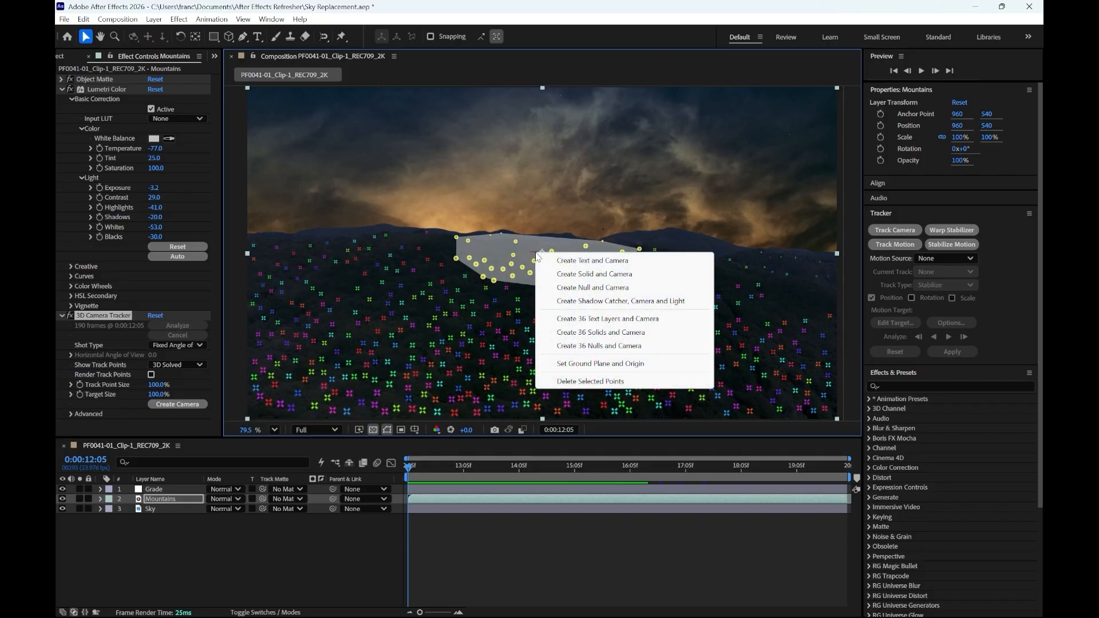
left_click(565, 261)
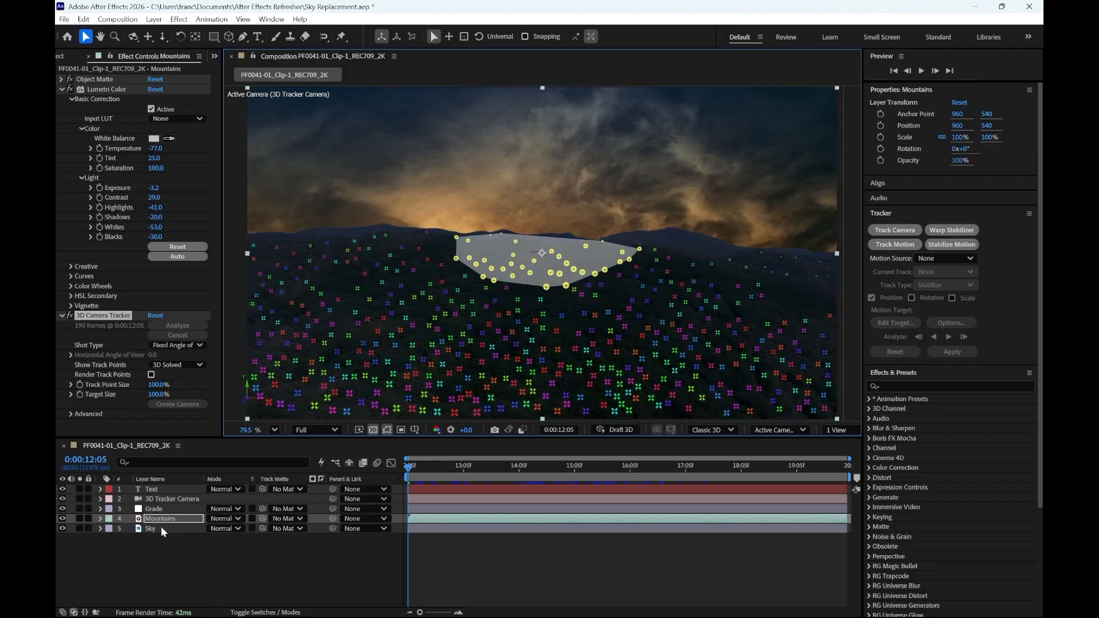
- Scale the tracked Text layer up uniformly to about 20706%
left_click(154, 490)
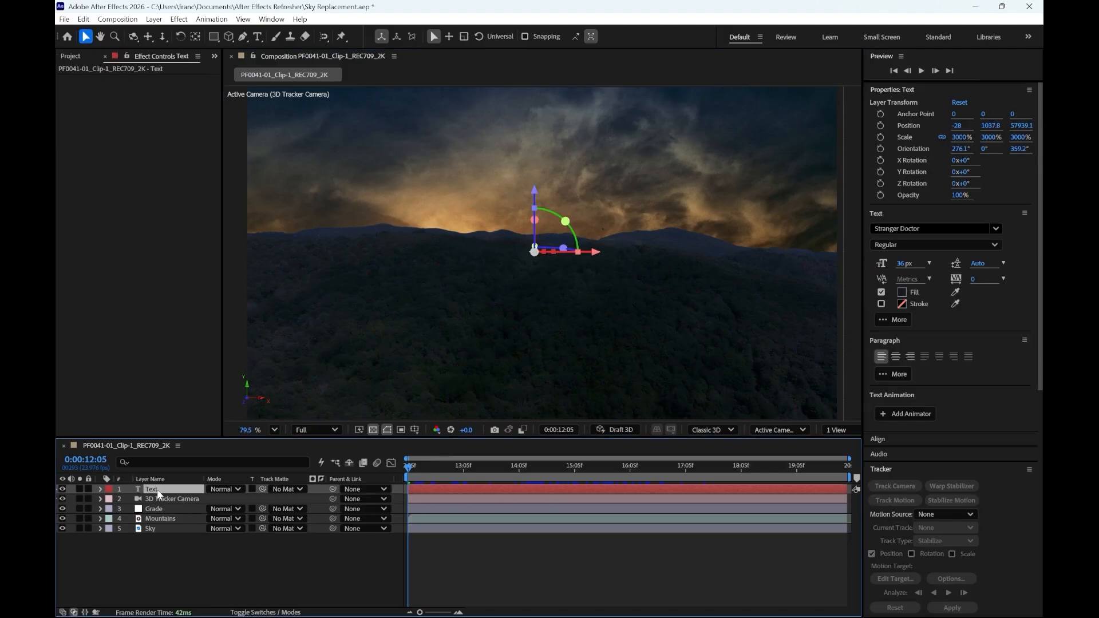
key("s")
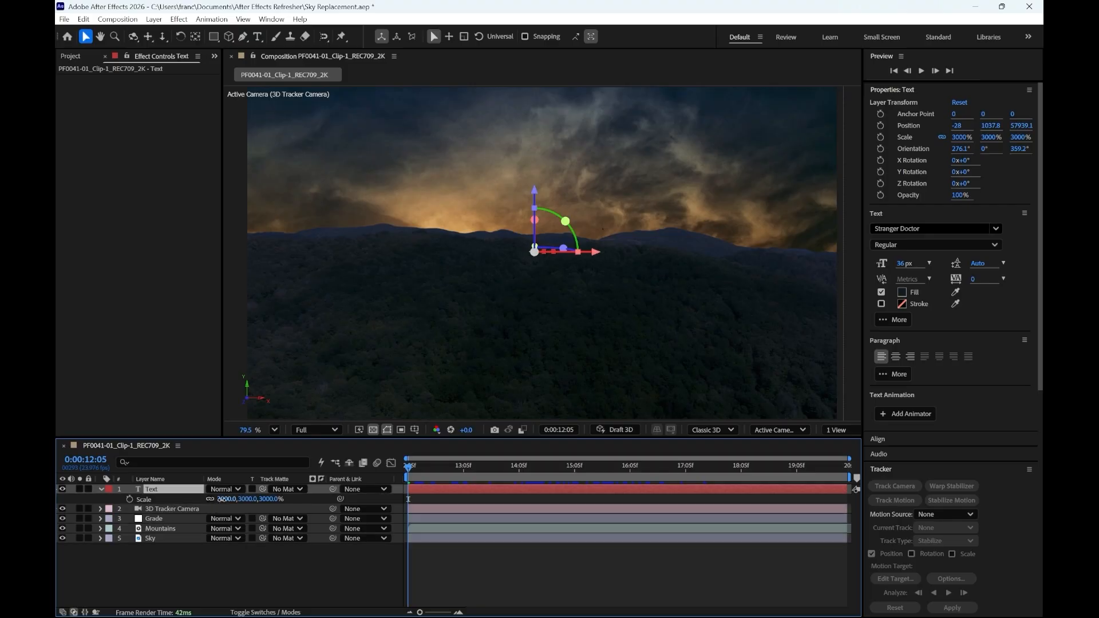
left_click_drag(227, 499, 630, 509)
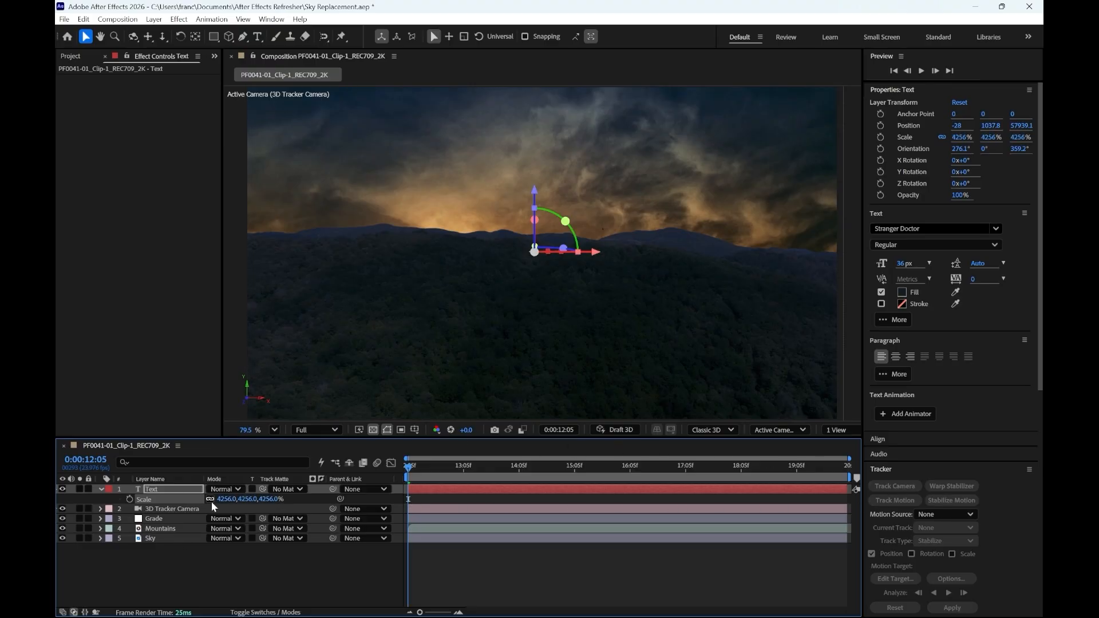
left_click_drag(222, 500, 1043, 515)
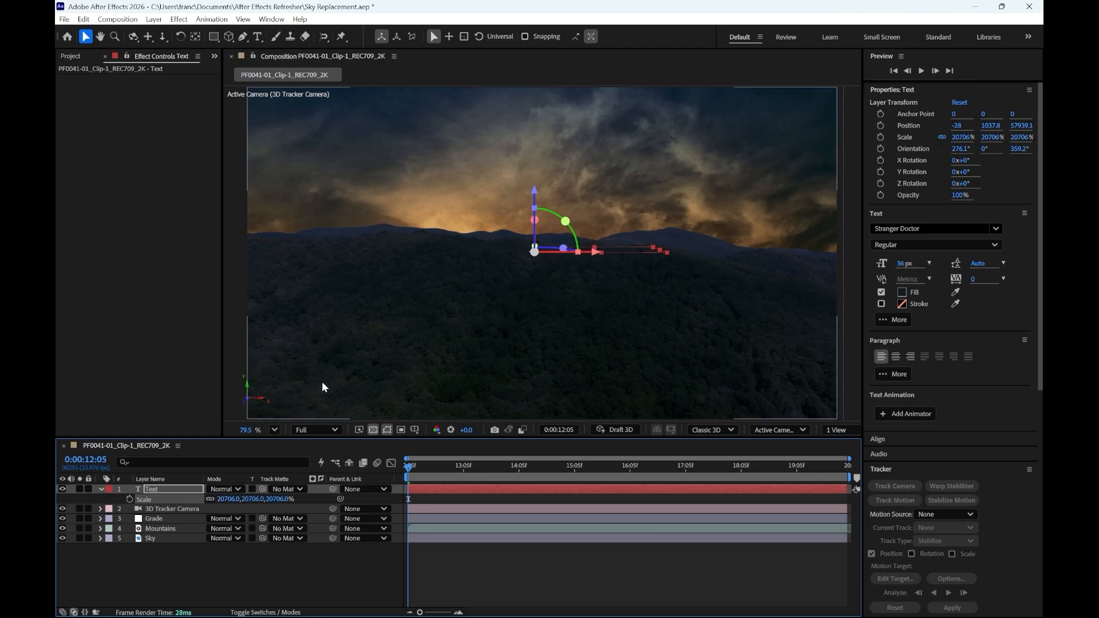
- Rotate the text upright to about 4.1° X orientation, preview it, and shift it left along the ridge to X position about -5904
left_click_drag(534, 231, 533, 252)
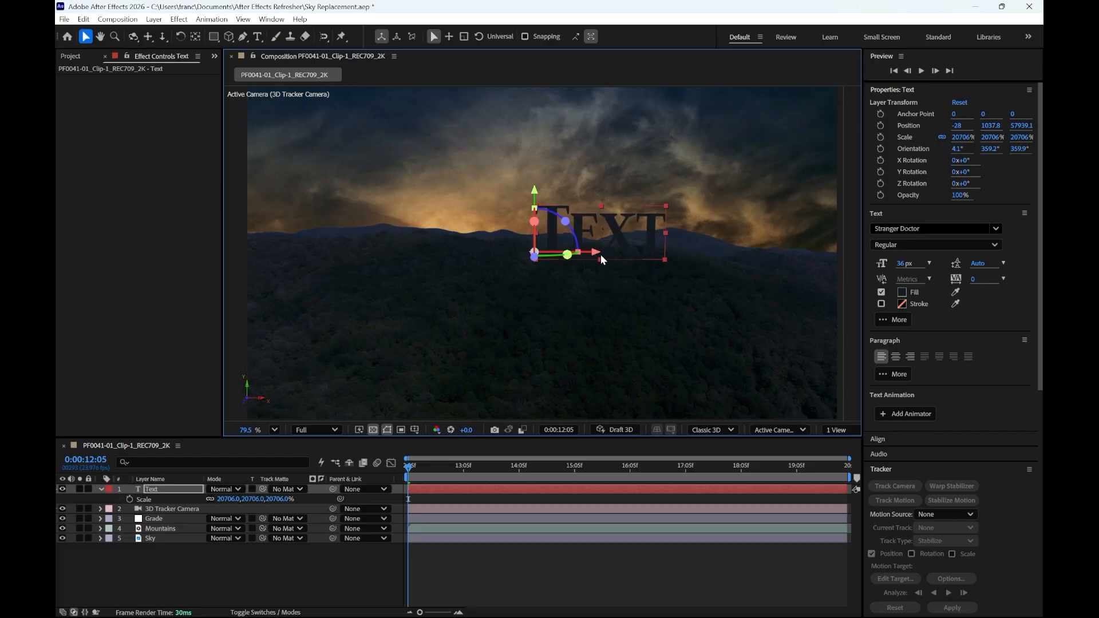
key("space")
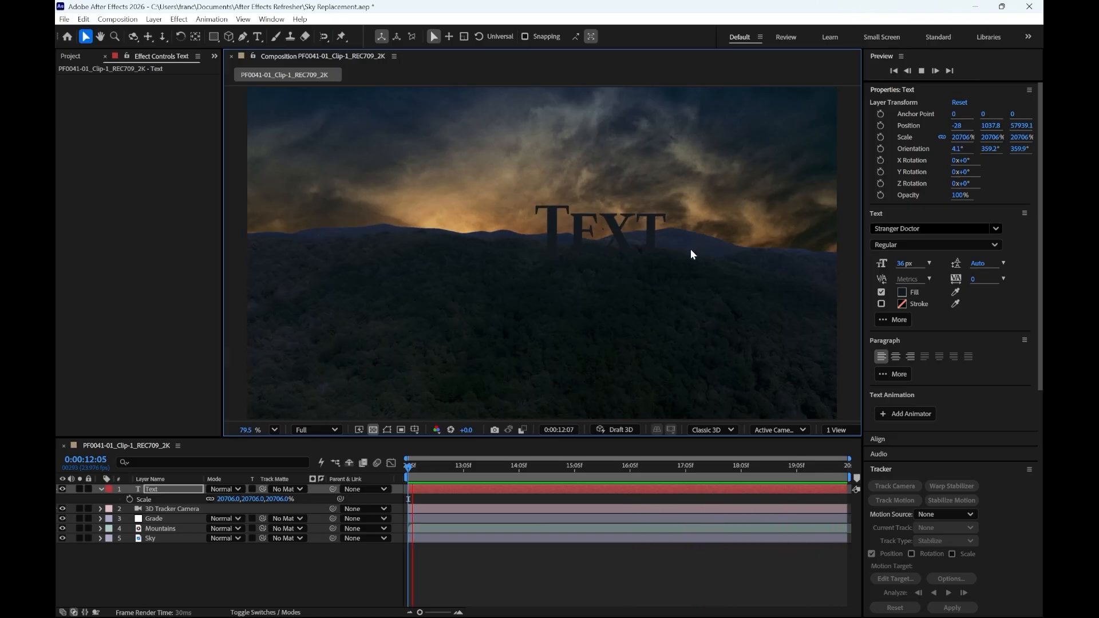
key("space")
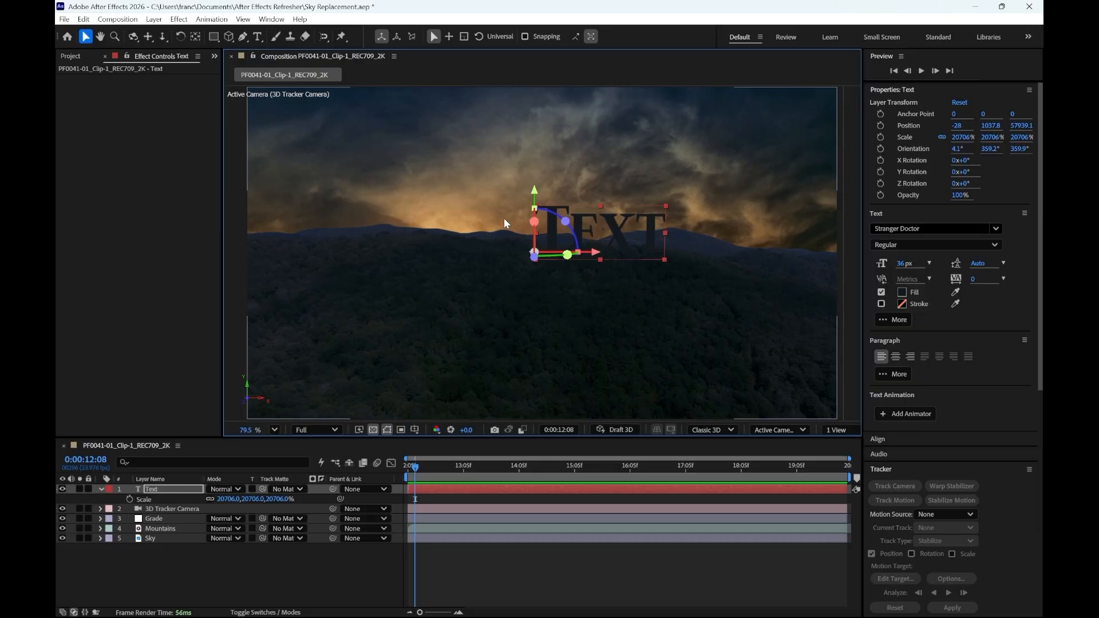
left_click_drag(587, 259, 525, 266)
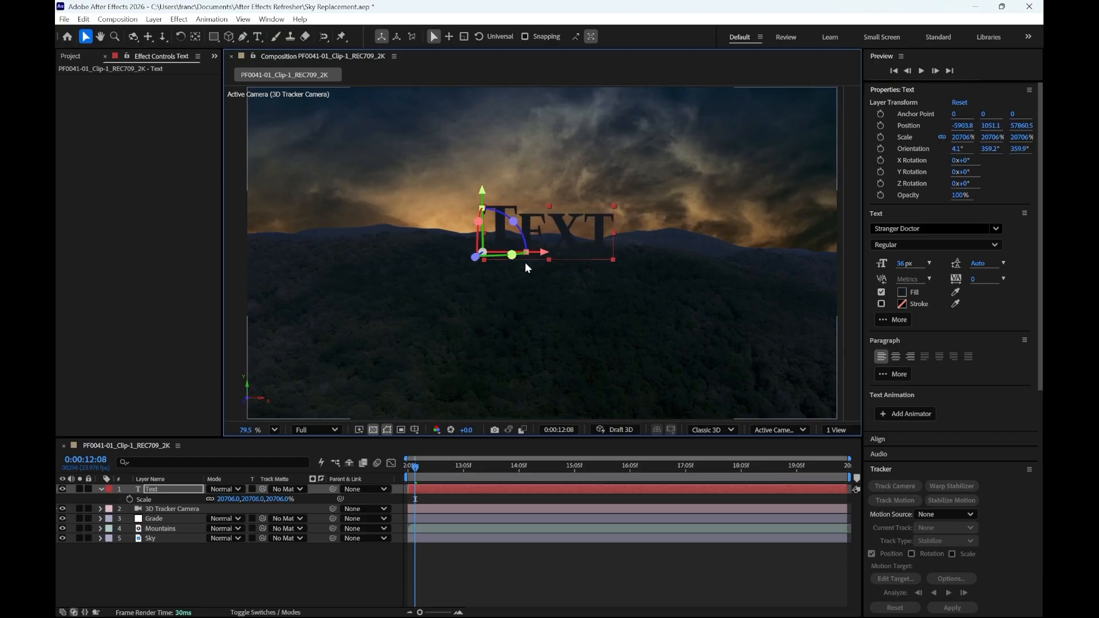
- Move the Text layer between Mountains and Sky in the layer stack, and check its lower edge against the ridge
left_click(151, 491)
left_click(102, 490)
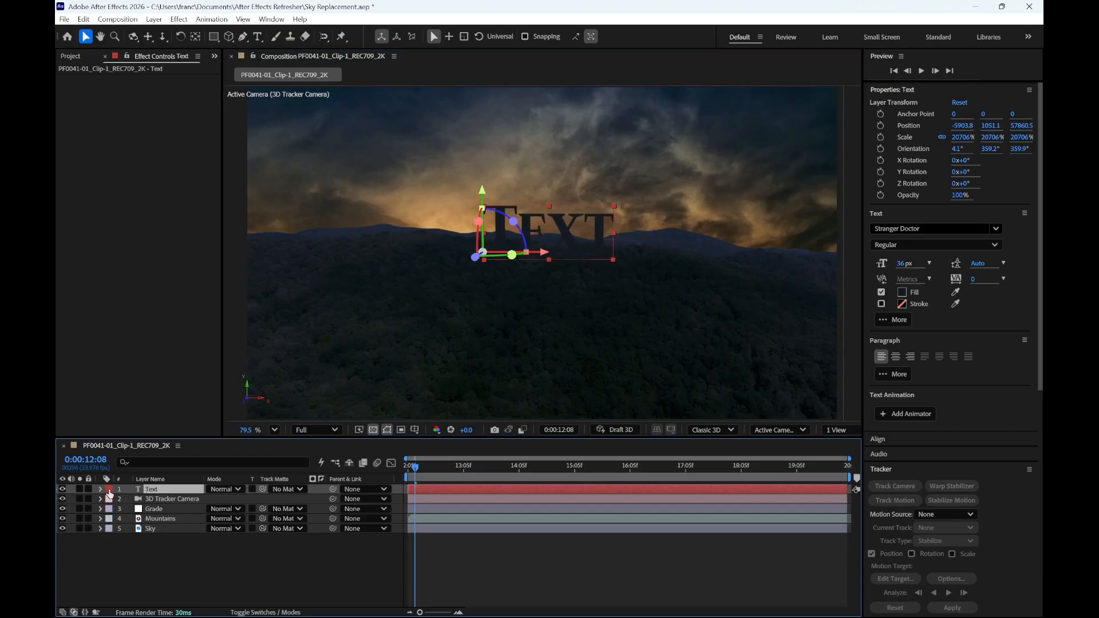
left_click_drag(162, 494, 162, 521)
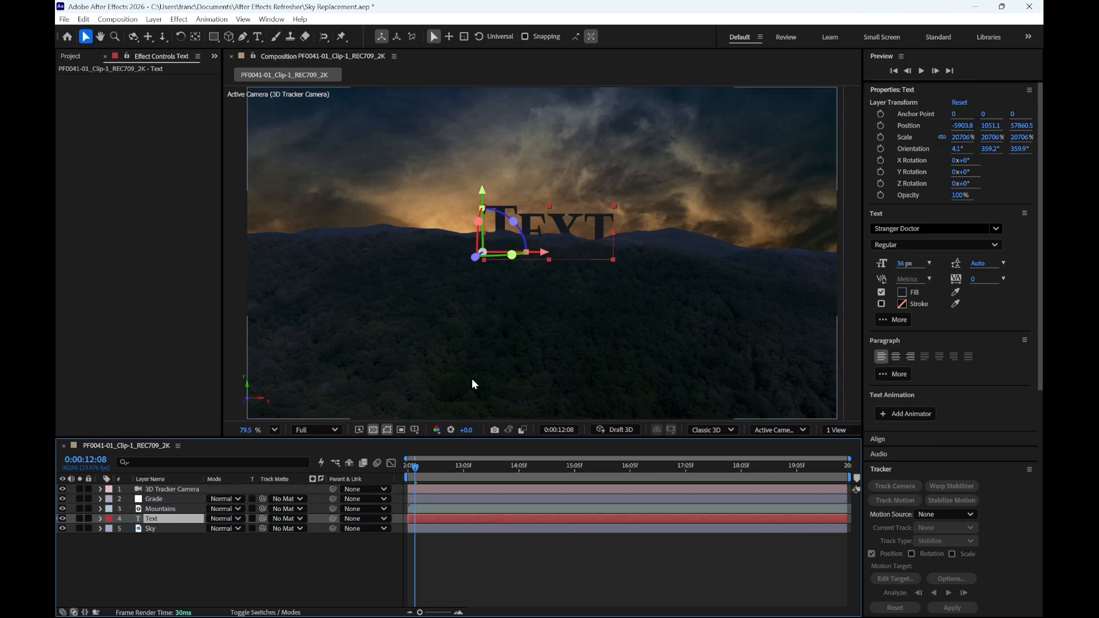
scroll(550, 243, "up", 6)
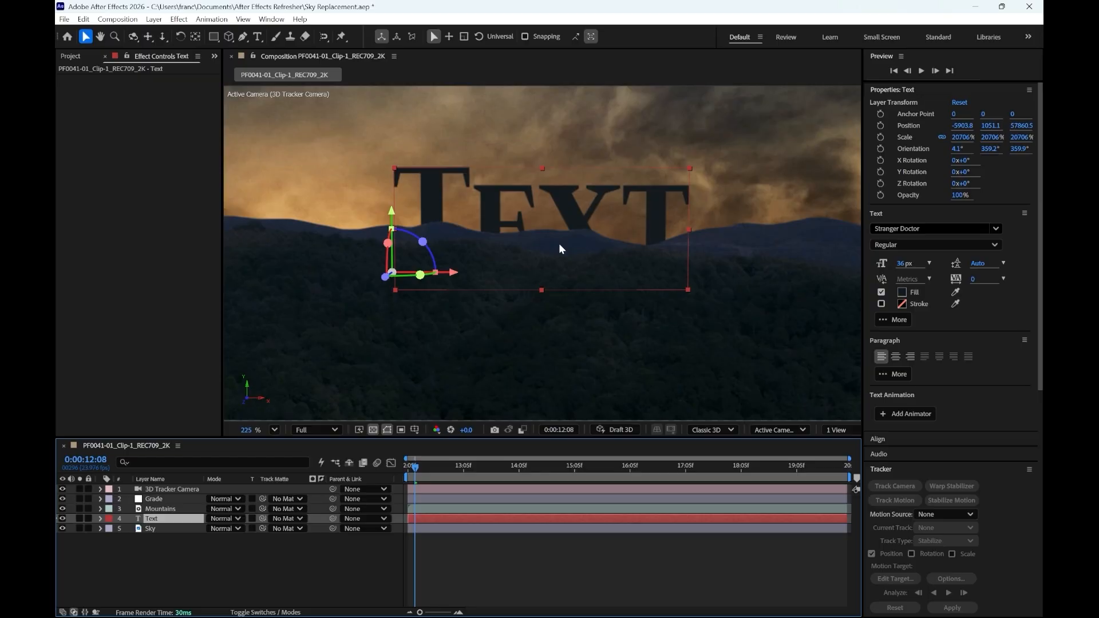
scroll(517, 280, "down", 6)
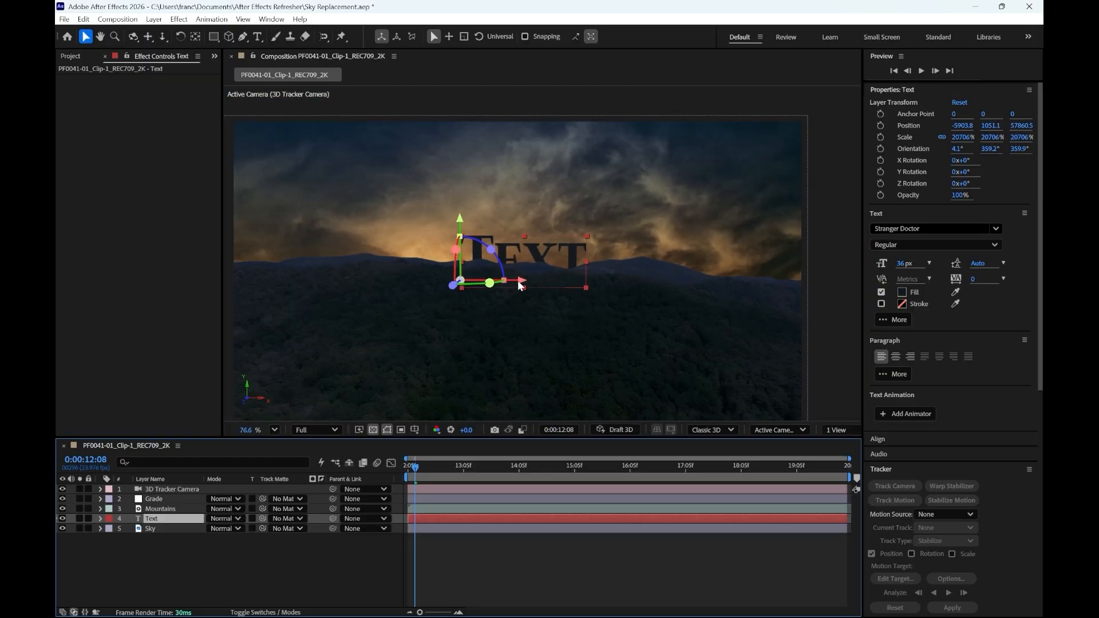
- Set a Position keyframe for the text at 0:00:12:05 and lower it behind the mountains to Y about 5354
left_click_drag(416, 471, 396, 477)
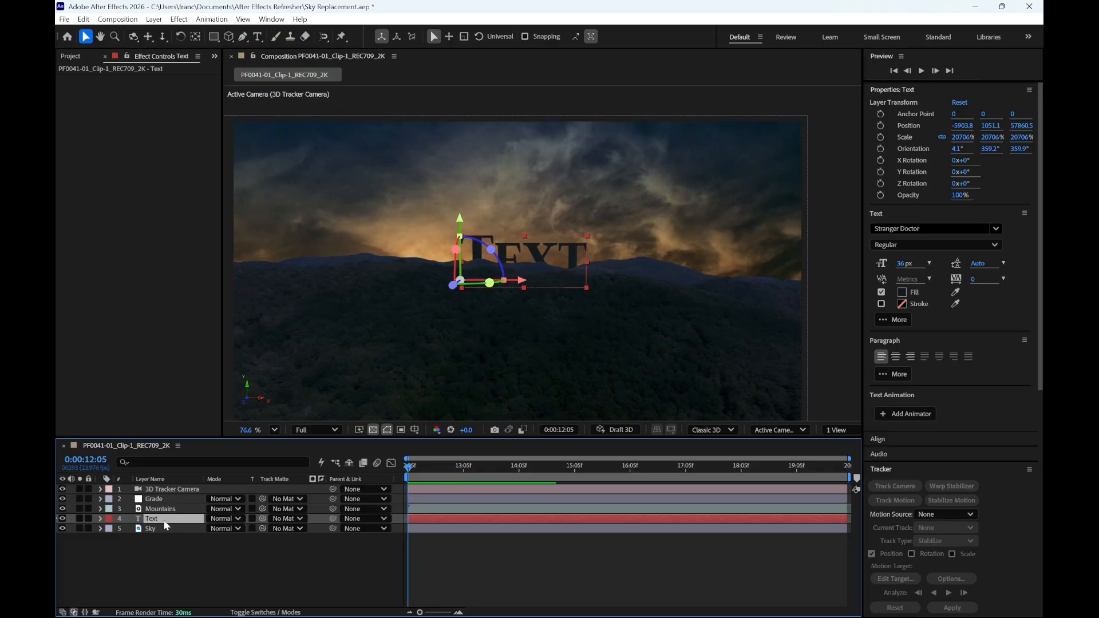
key("p")
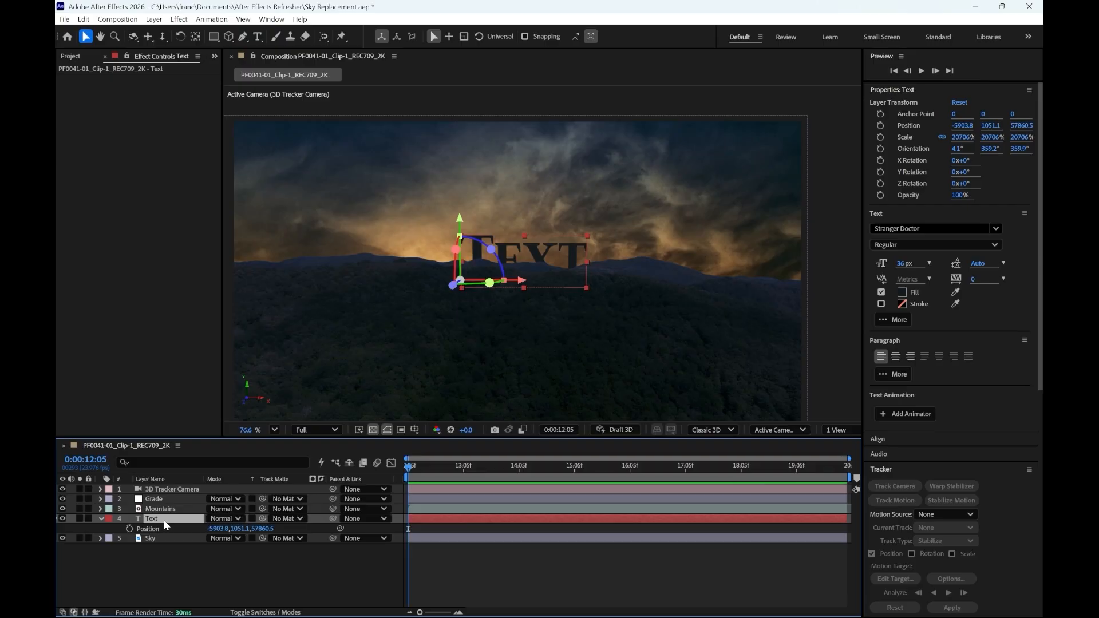
left_click(129, 528)
mouse_move(409, 529)
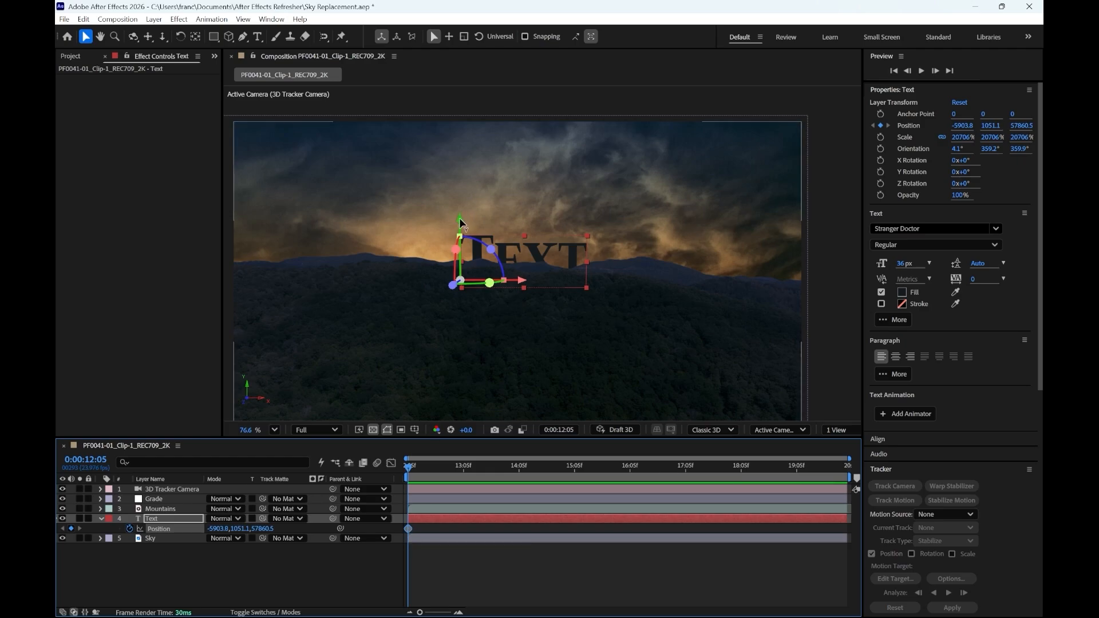
left_click_drag(460, 223, 459, 259)
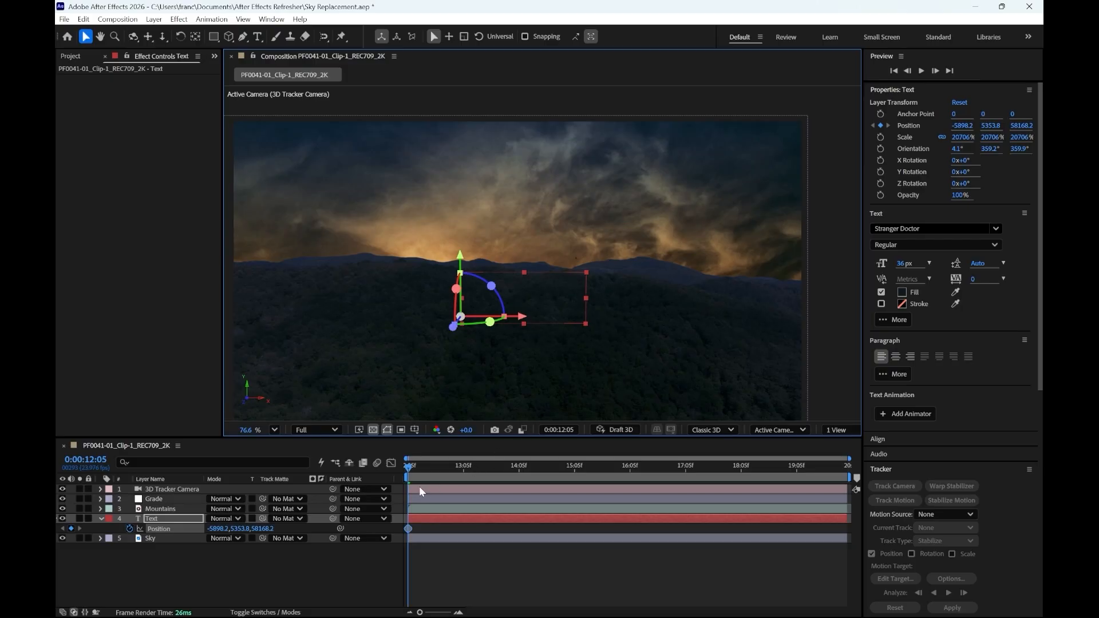
- Raise the text into the sky to Y about -4197 at 0:00:14:05 as a second Position keyframe, and preview the rise
left_click_drag(407, 463, 518, 478)
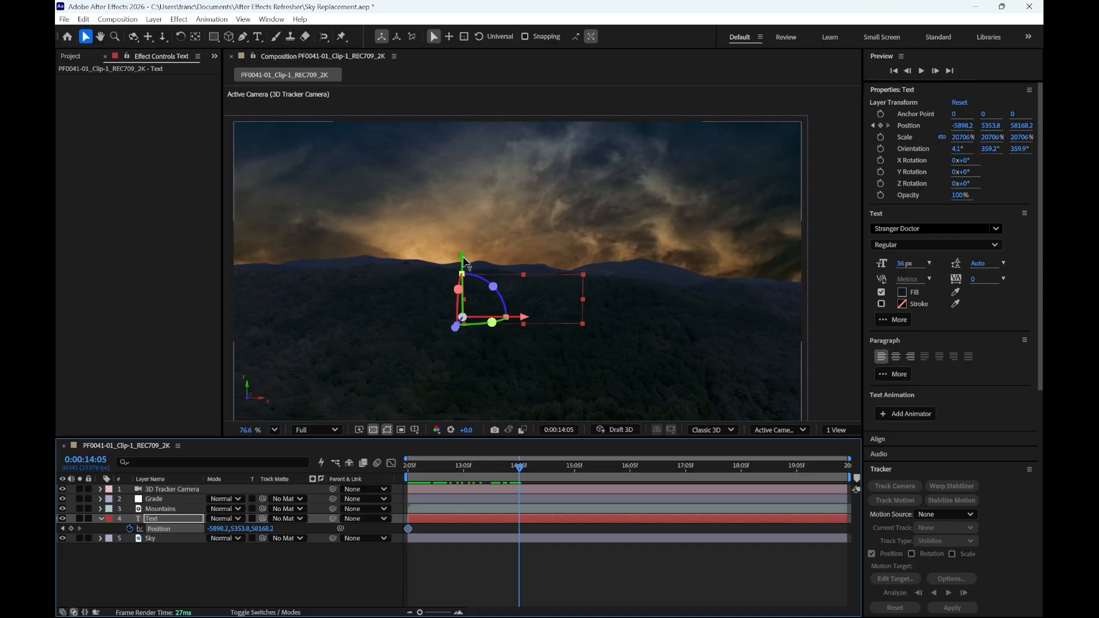
left_click_drag(463, 256, 467, 179)
left_click_drag(522, 470, 369, 510)
key("space")
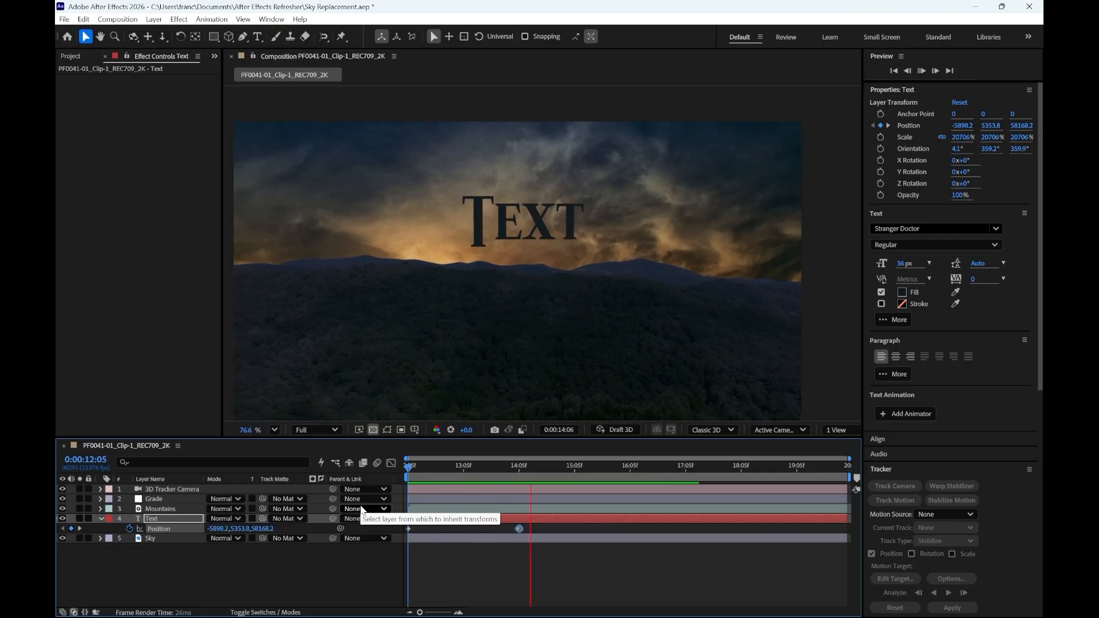
key("space")
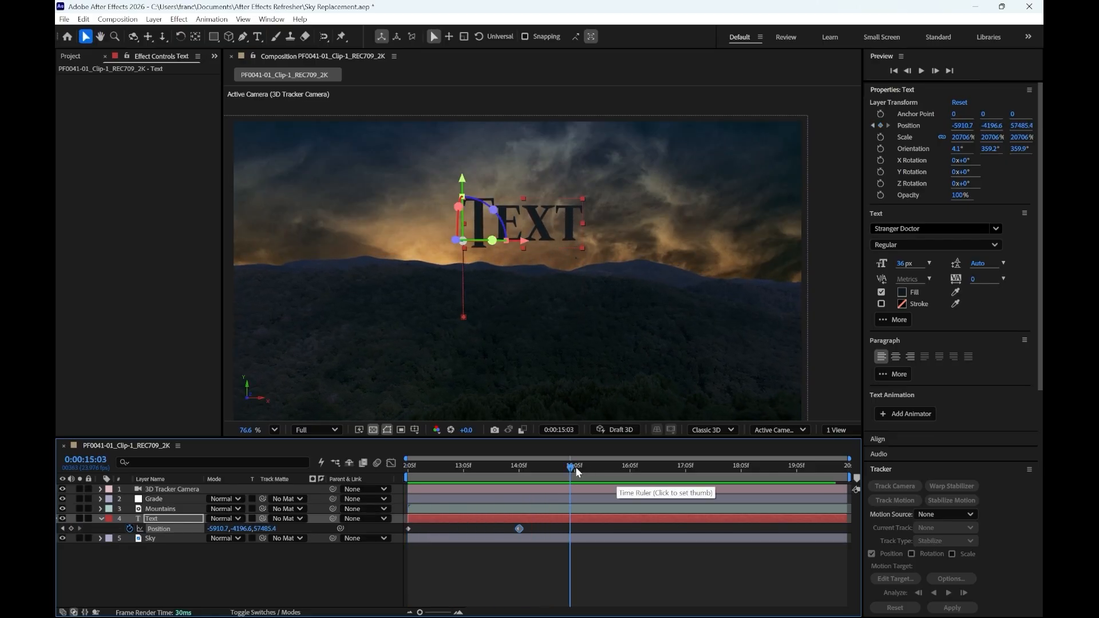
- Apply Easy Ease to both Position keyframes of the text and preview the animation from 0:00:12:05
left_click_drag(573, 466, 524, 471)
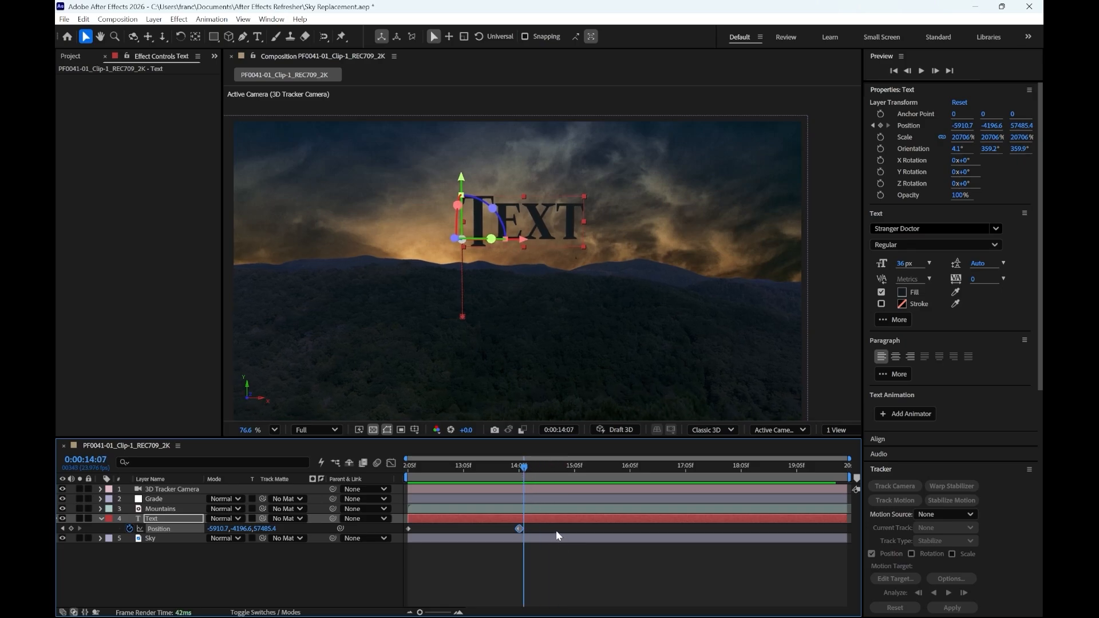
left_click_drag(555, 531, 398, 534)
key("super+a")
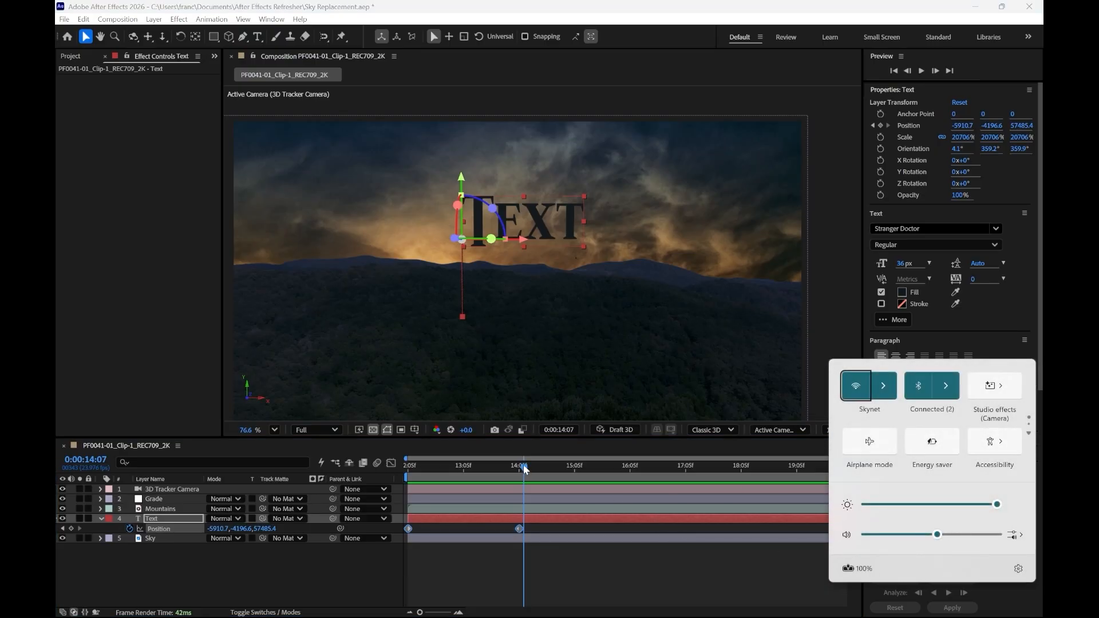
left_click_drag(525, 468, 521, 467)
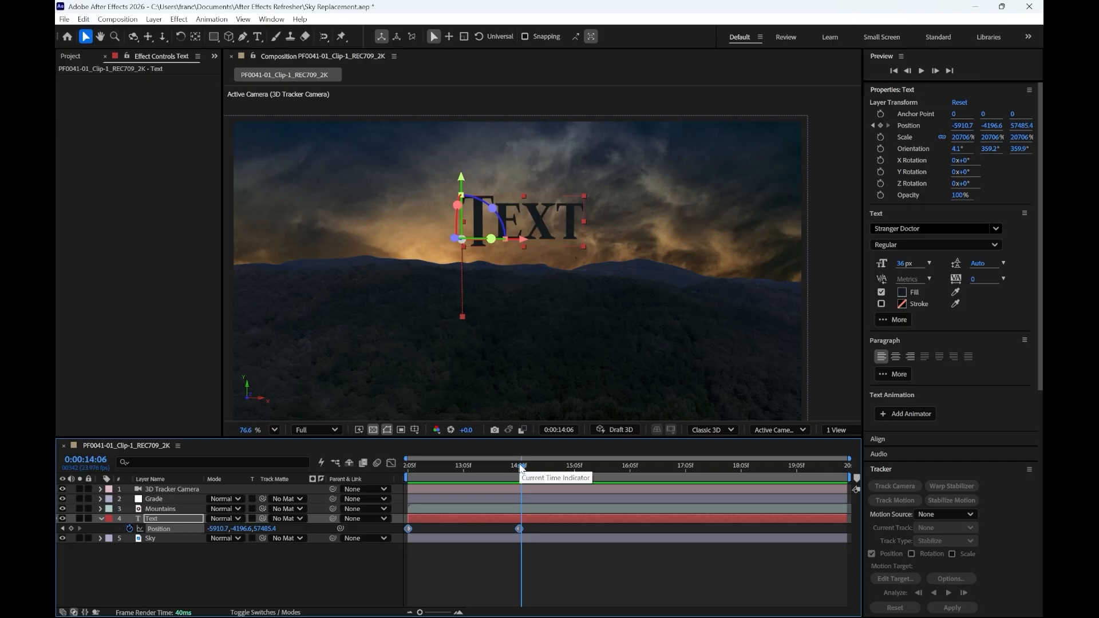
key("F9")
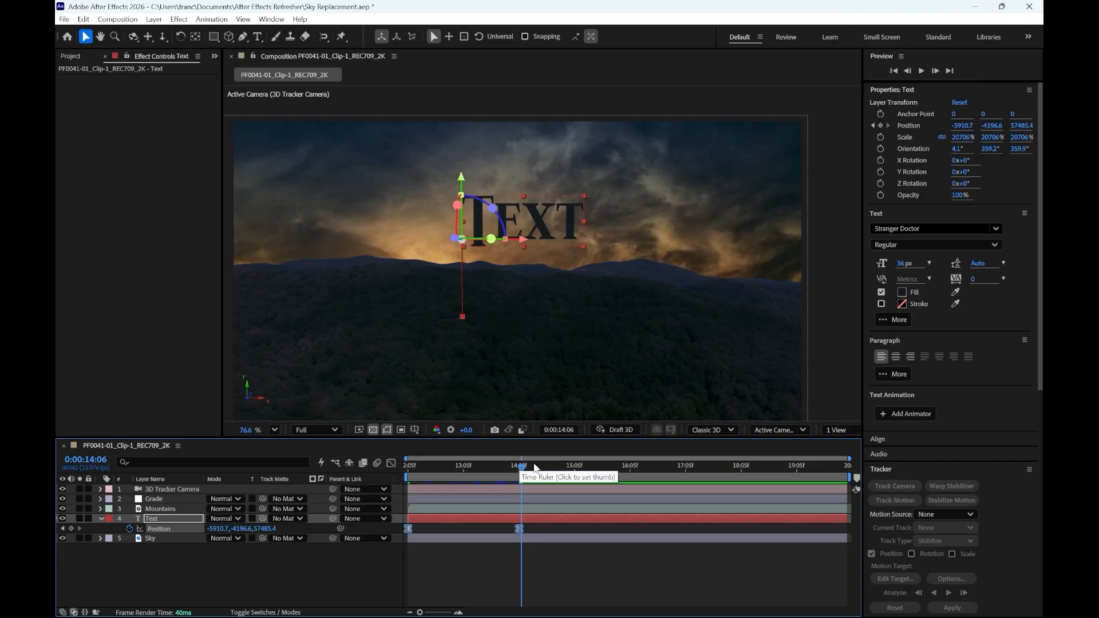
left_click_drag(522, 468, 387, 484)
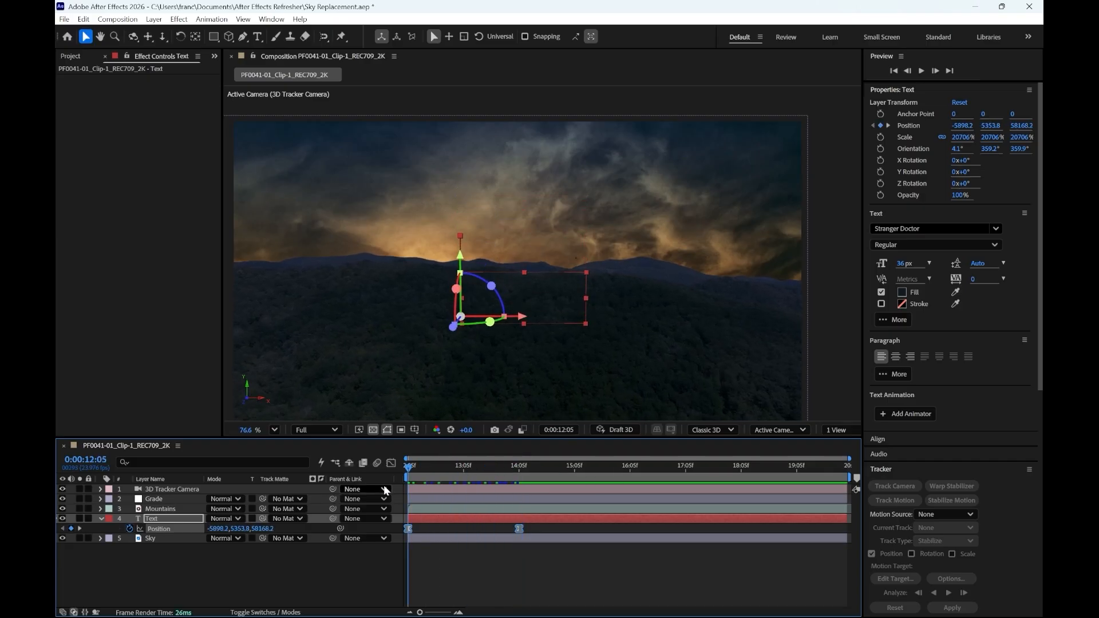
key("space")
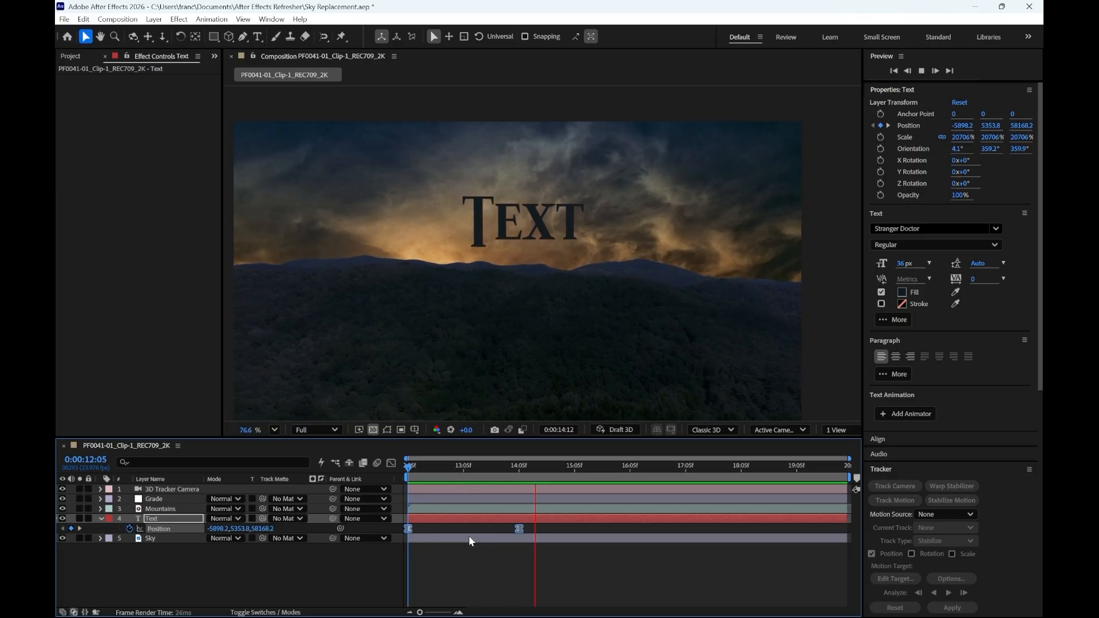
- Stop the preview, move to 0:00:14:05, and replace the wording of the Text layer with "Shiver"
key("space")
left_click_drag(540, 467, 519, 473)
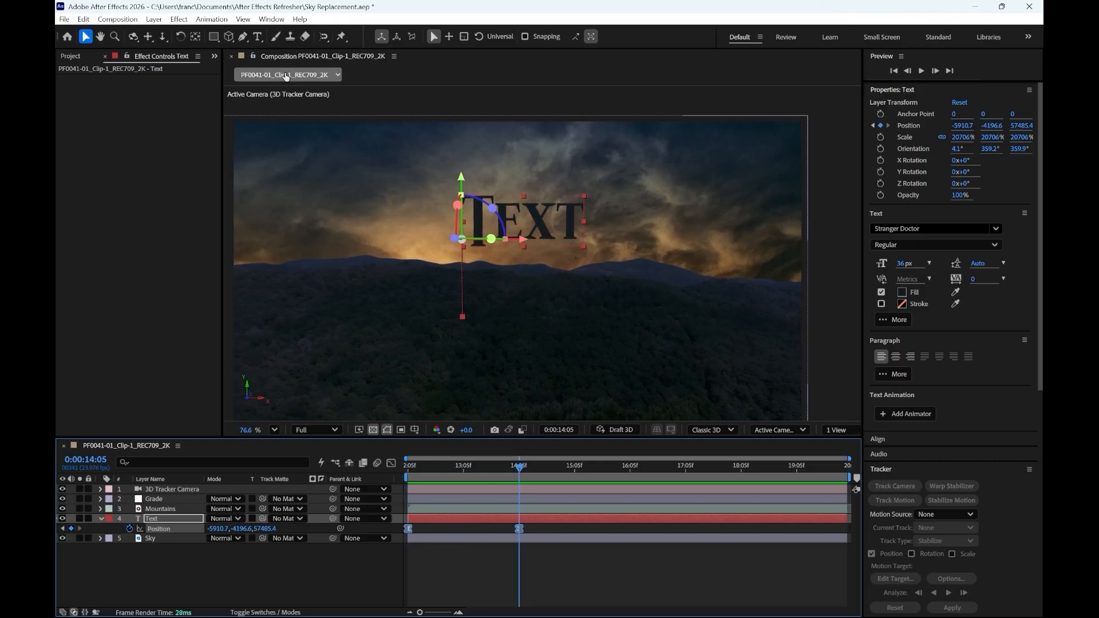
left_click(258, 36)
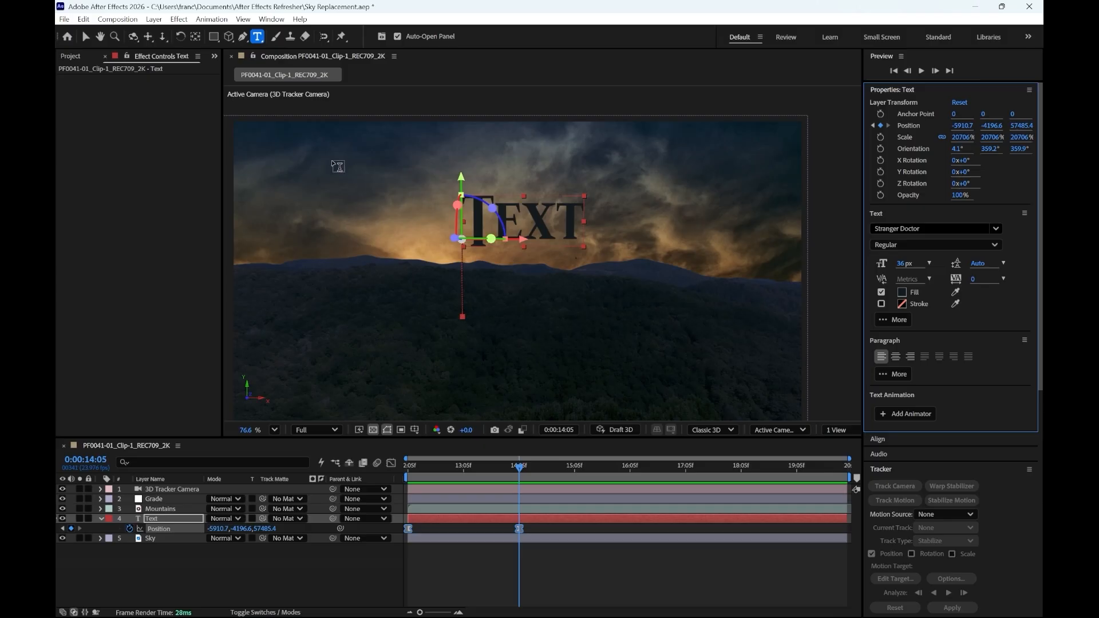
left_click(572, 229)
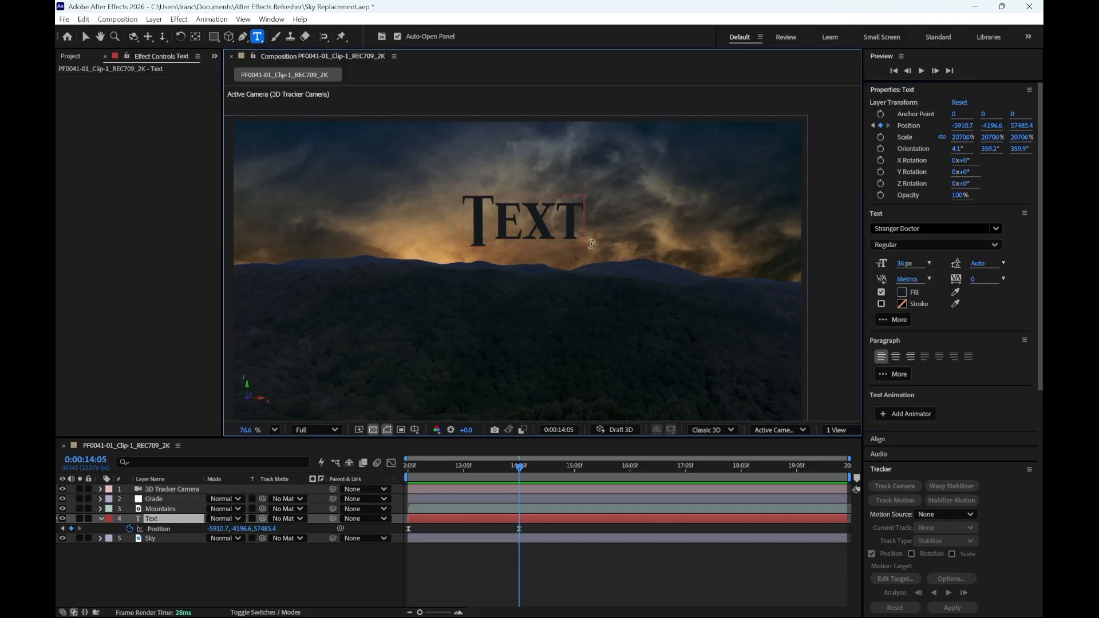
key("BackSpace")
key("BackSpace")
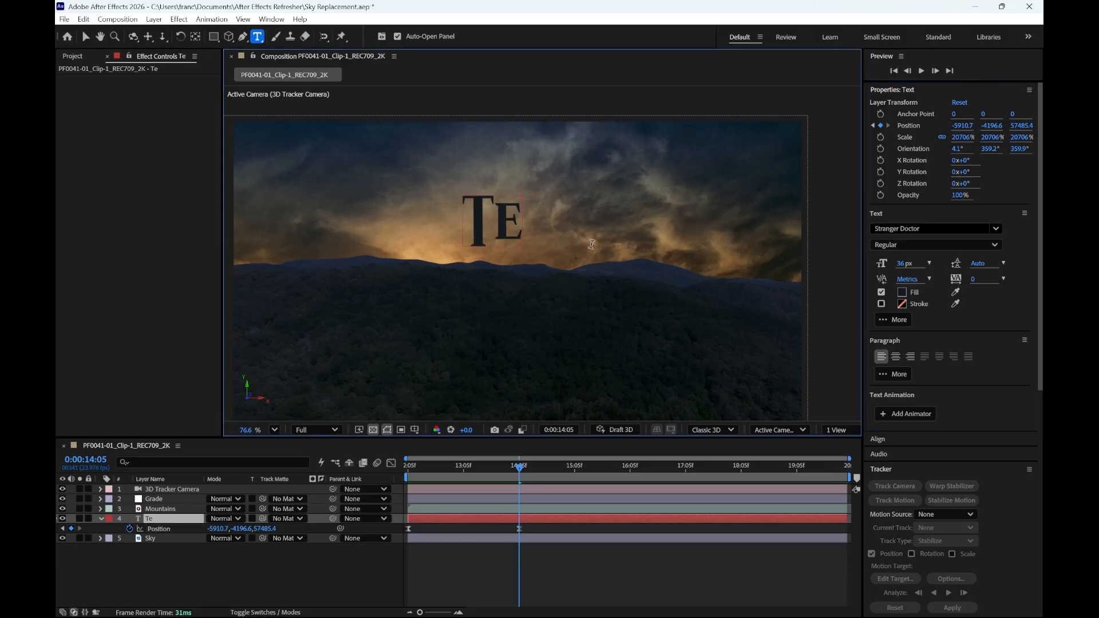
key("BackSpace")
key("BackSpace")
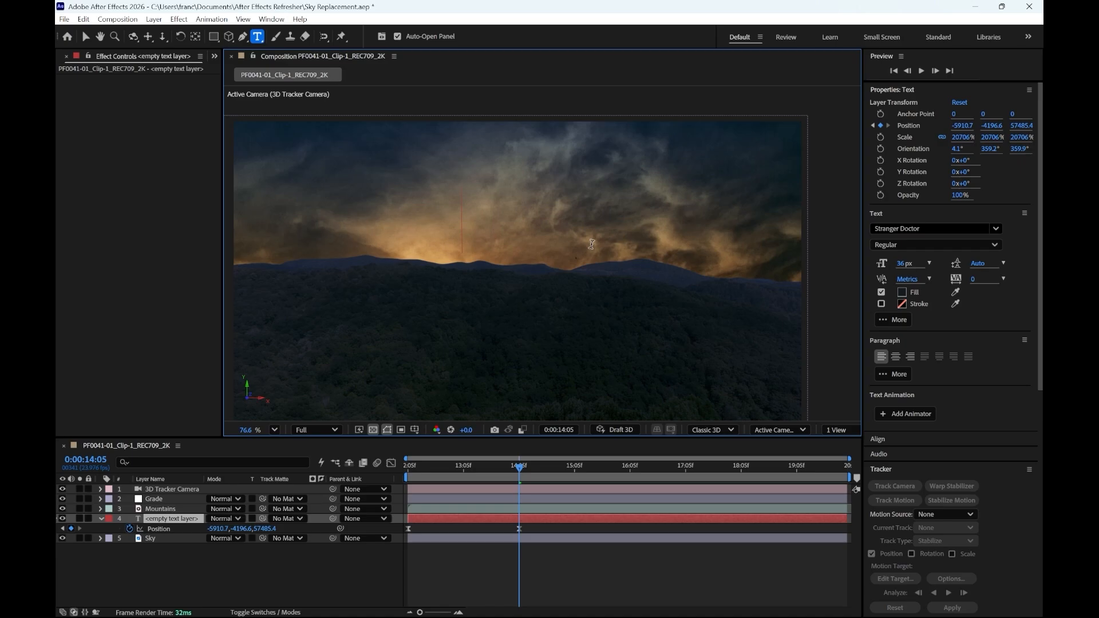
type("Shive")
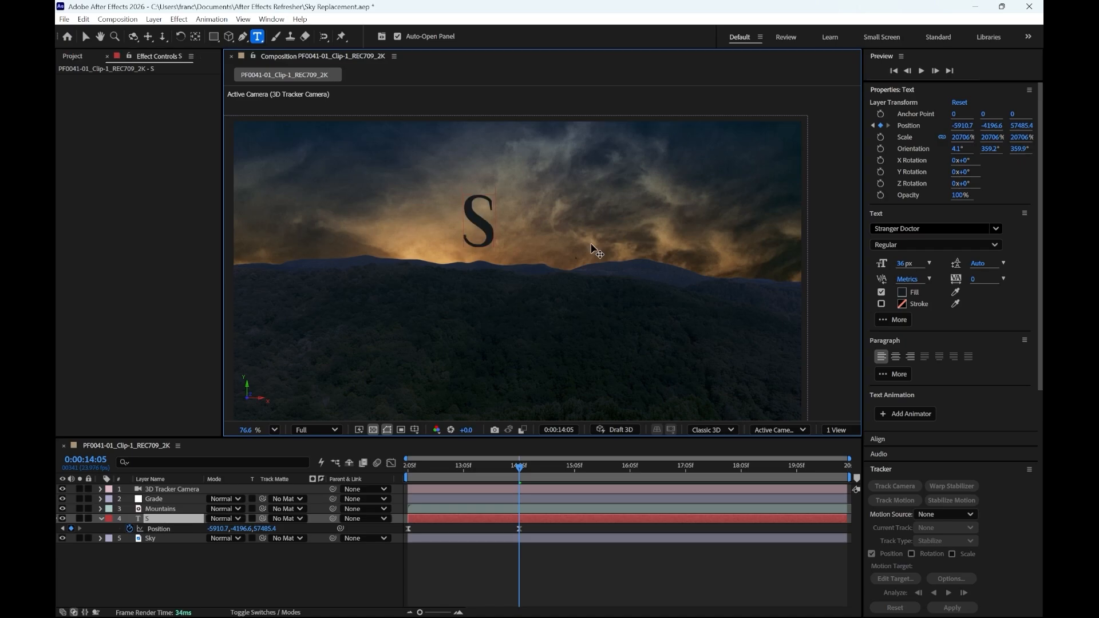
type("r")
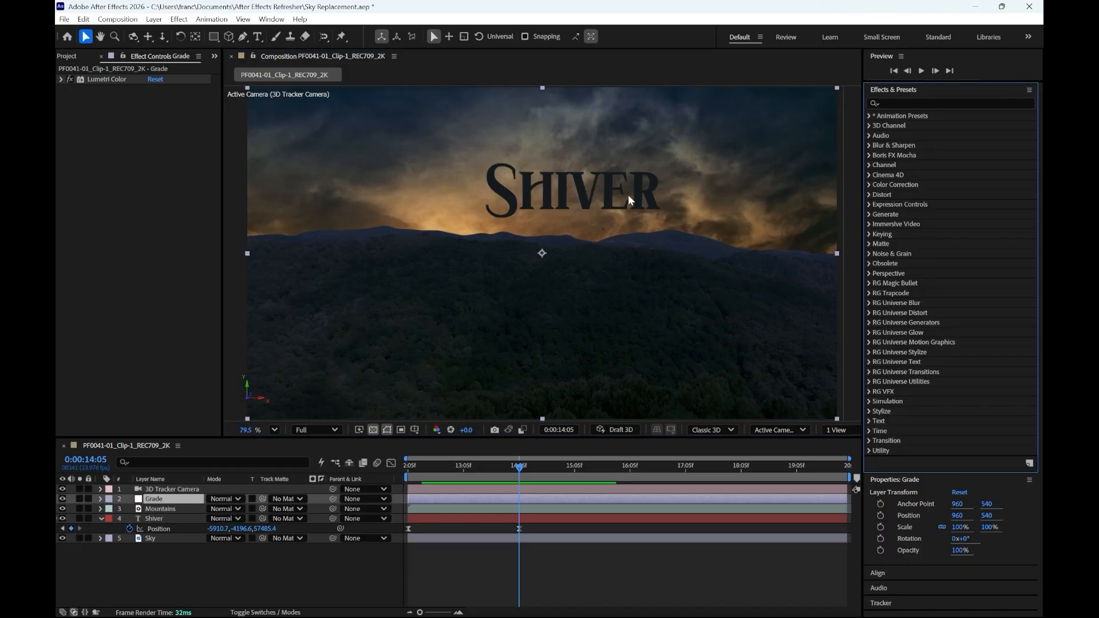
- Change the composition's 3D renderer to Advanced 3D from the Shiver layer's Geometry Options
left_click(100, 519)
left_click(152, 522)
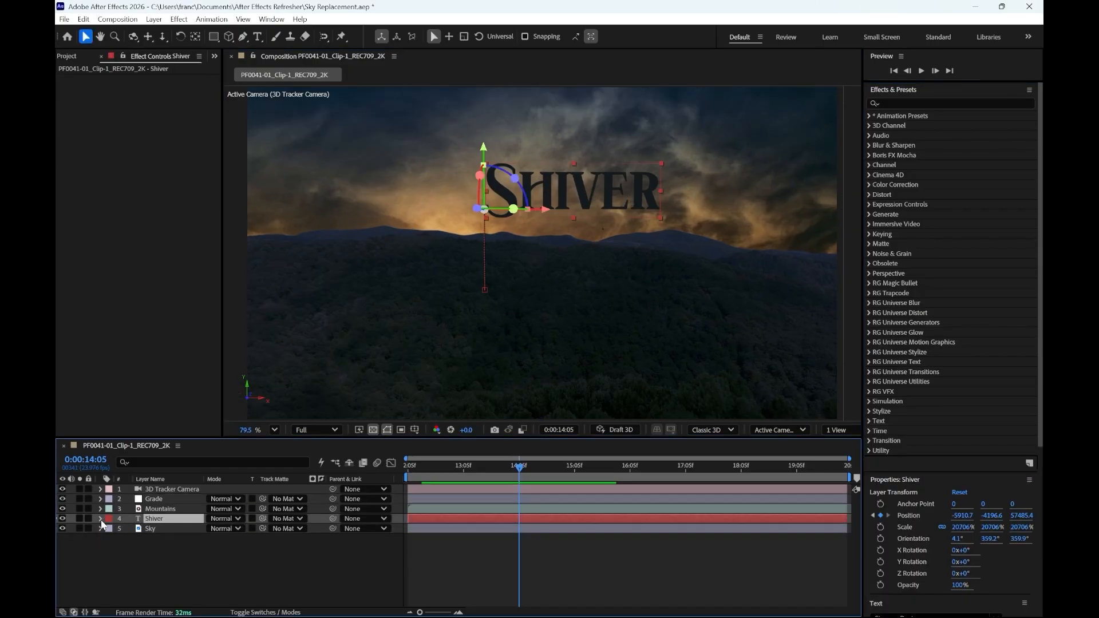
left_click(101, 519)
left_click(111, 539)
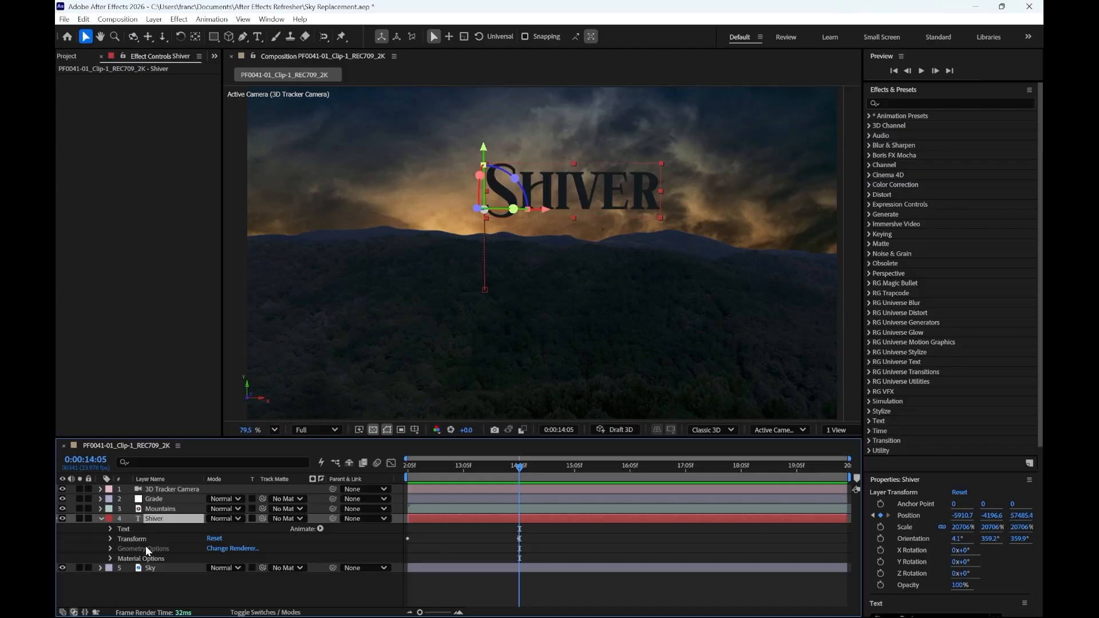
left_click(242, 549)
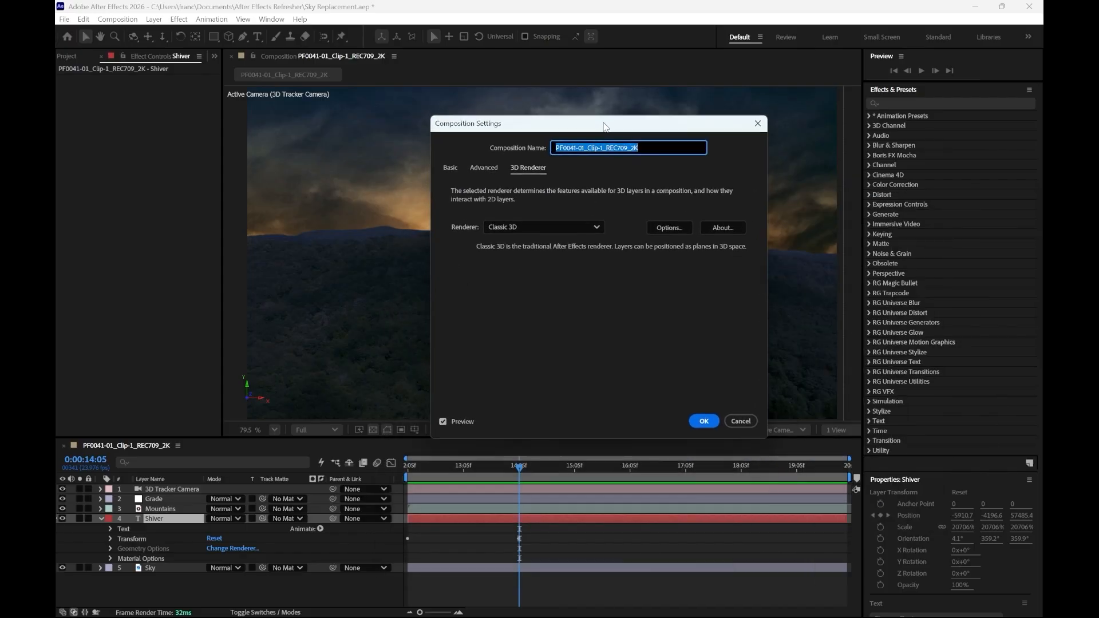
left_click(533, 224)
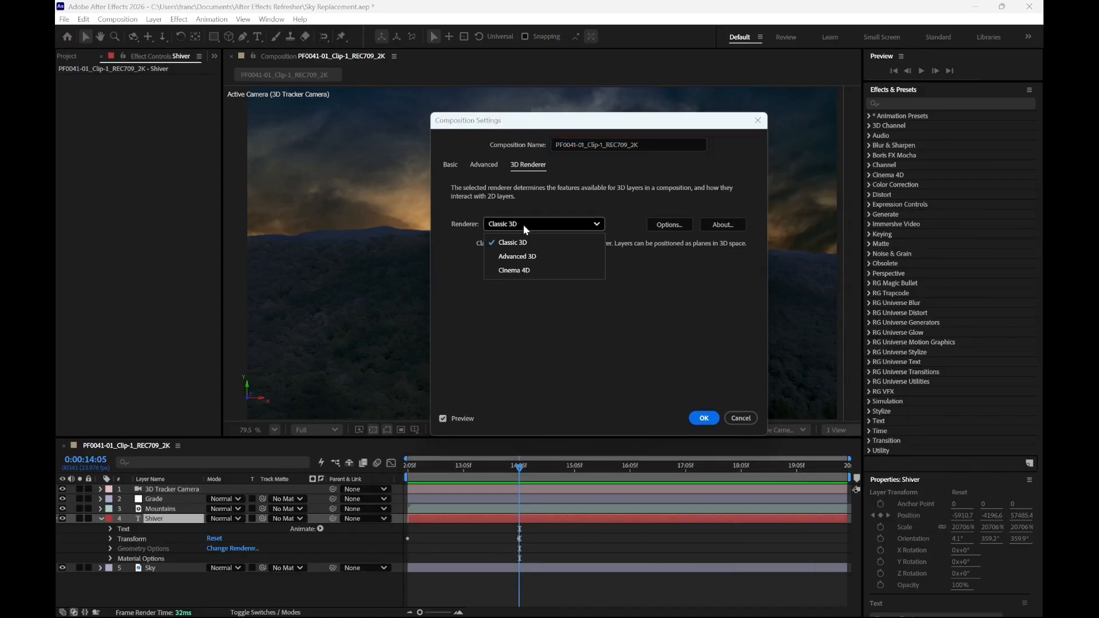
left_click(528, 259)
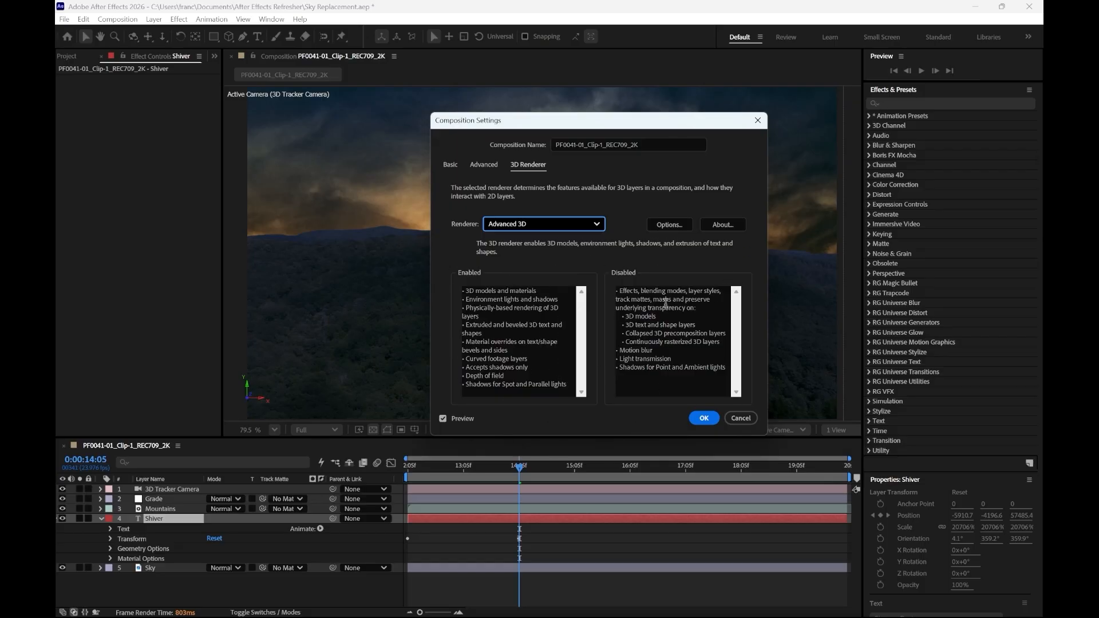
left_click(705, 420)
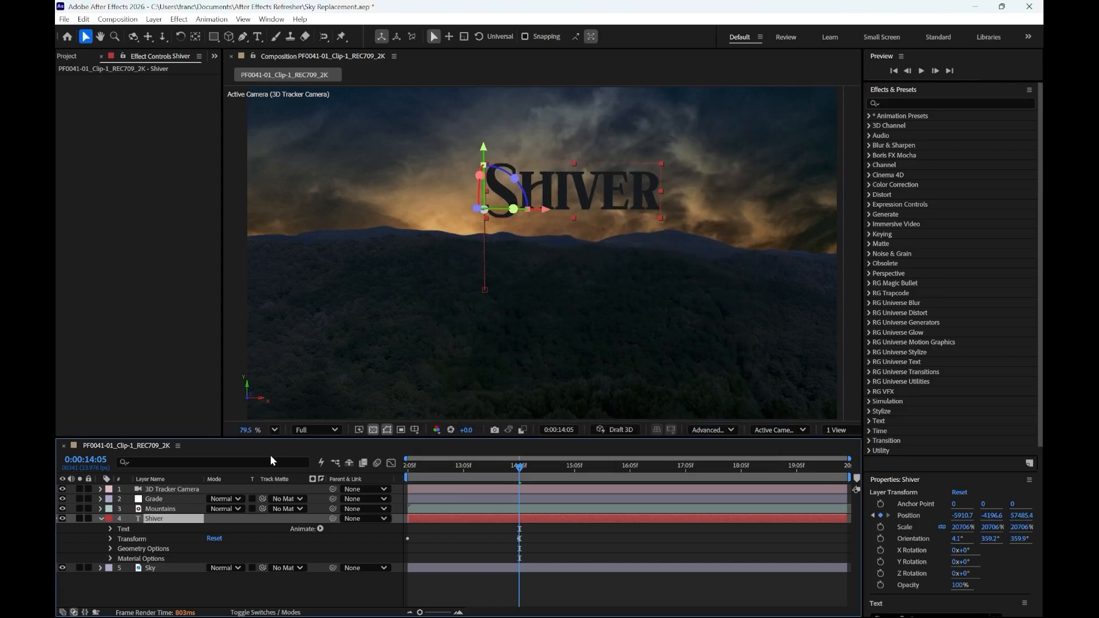
- Set the Shiver text's Extrusion Depth to 5 and inspect the extruded letters up close
left_click(110, 549)
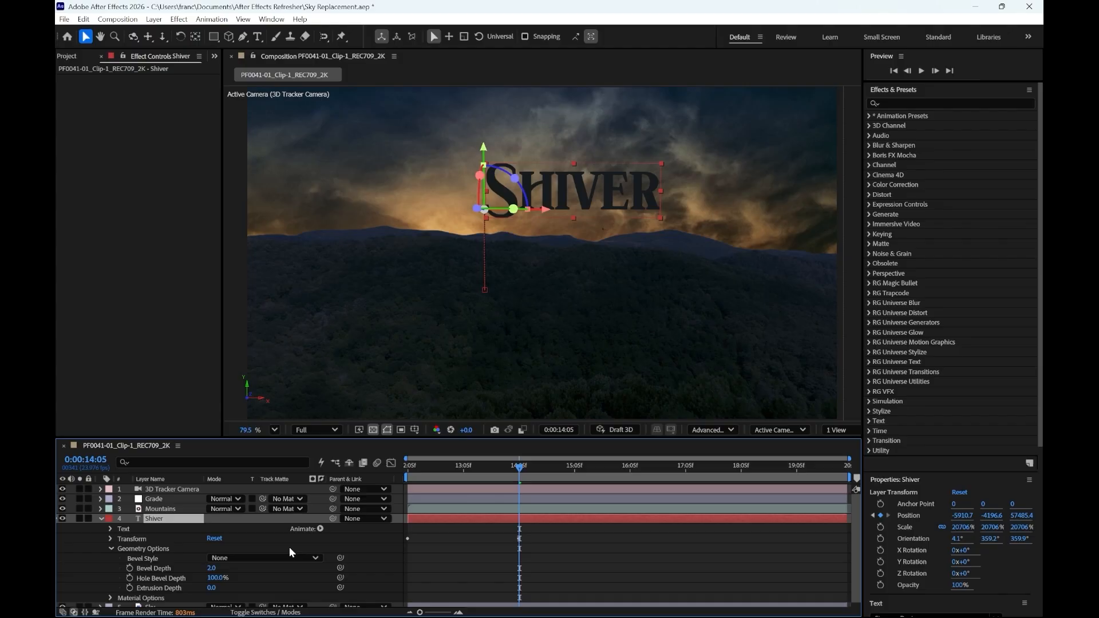
left_click(210, 588)
type("5")
key("Return")
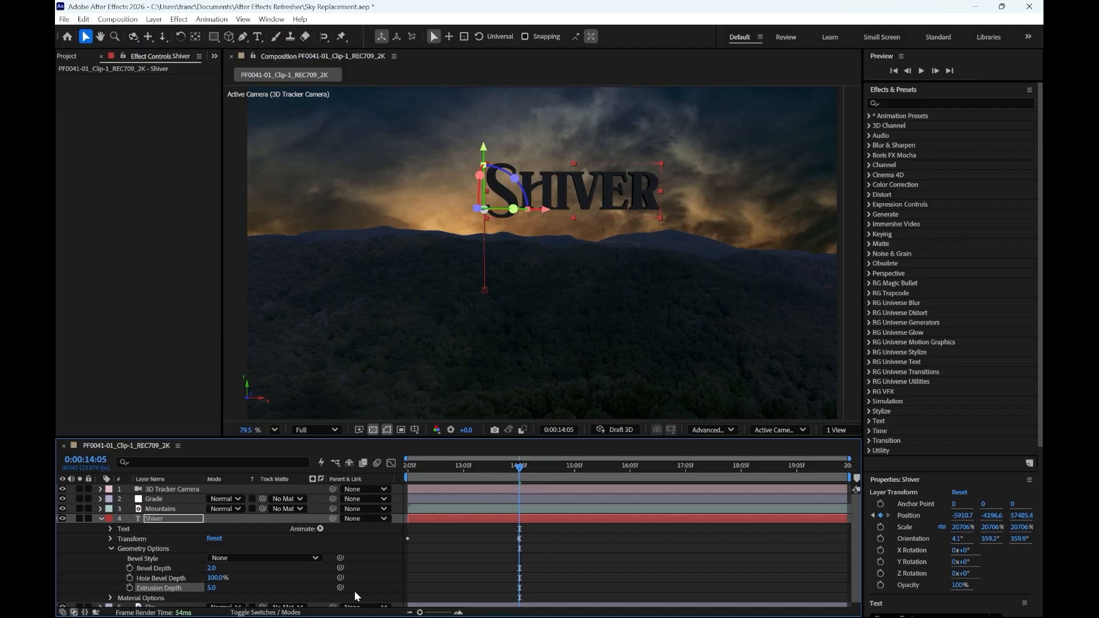
scroll(634, 190, "up", 3)
scroll(636, 190, "up", 4)
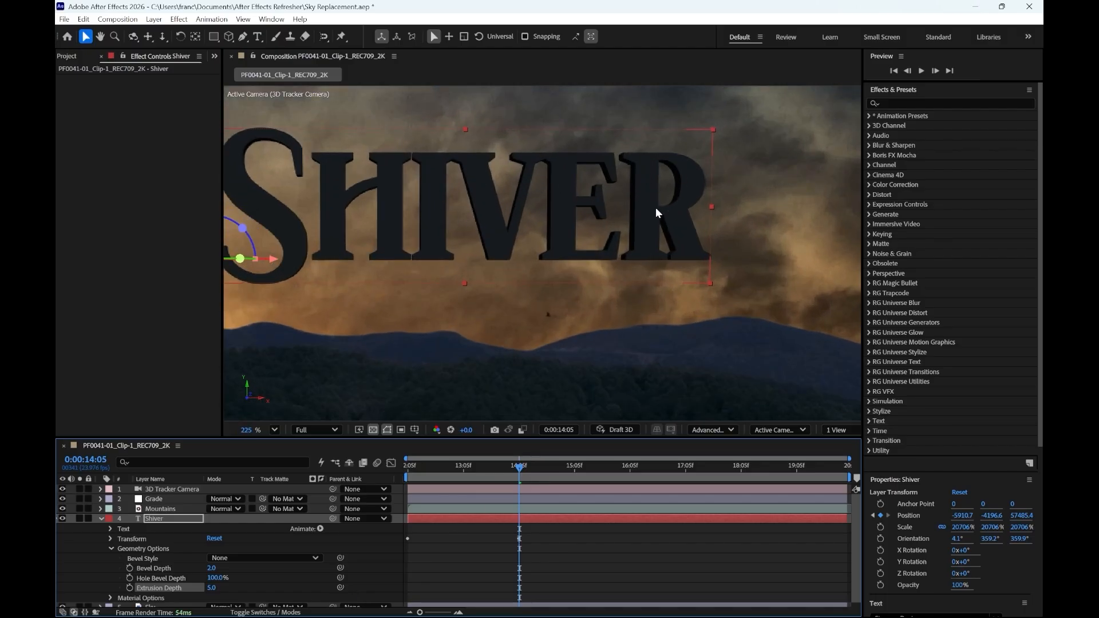
scroll(550, 252, "down", 3)
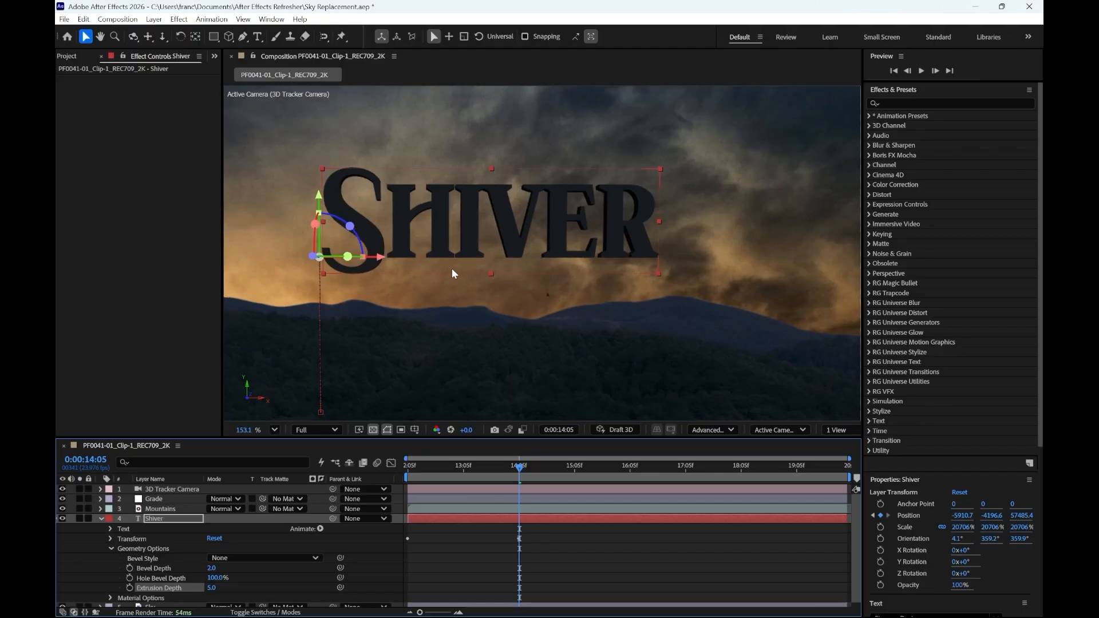
- Try the Angular, Concave and Convex bevel styles on the Shiver text and settle on Angular
left_click(255, 558)
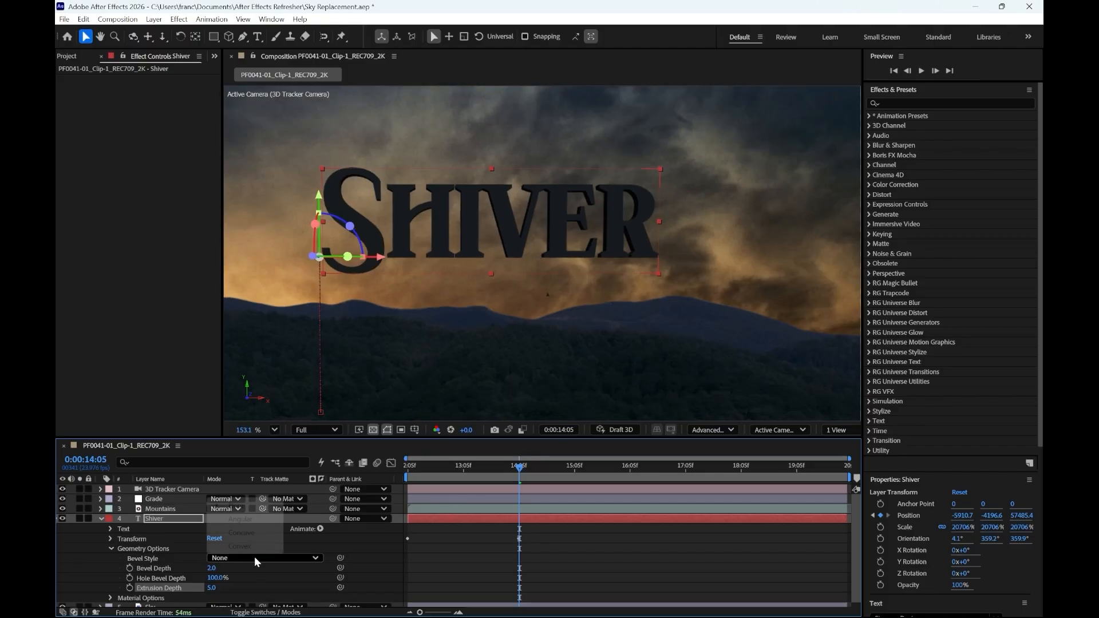
left_click(243, 521)
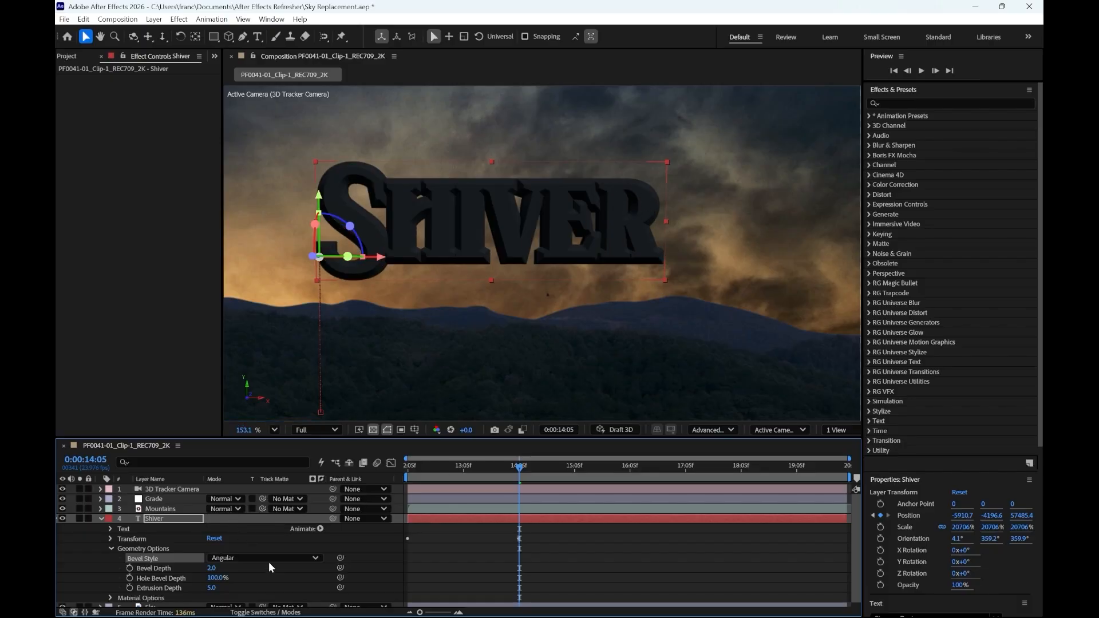
left_click(252, 558)
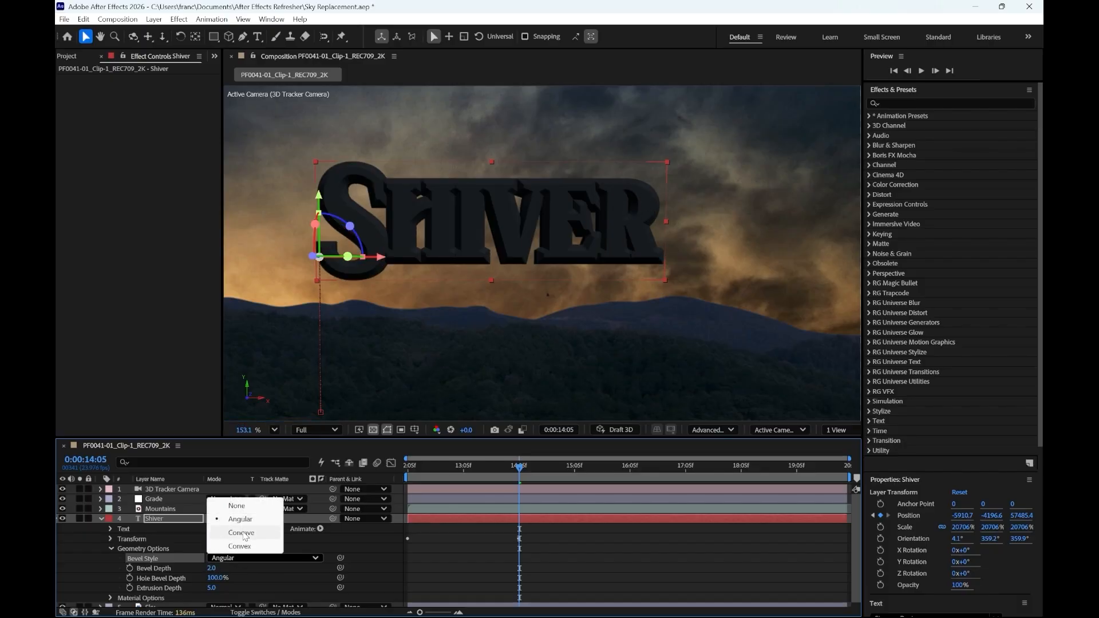
left_click(241, 532)
left_click(257, 558)
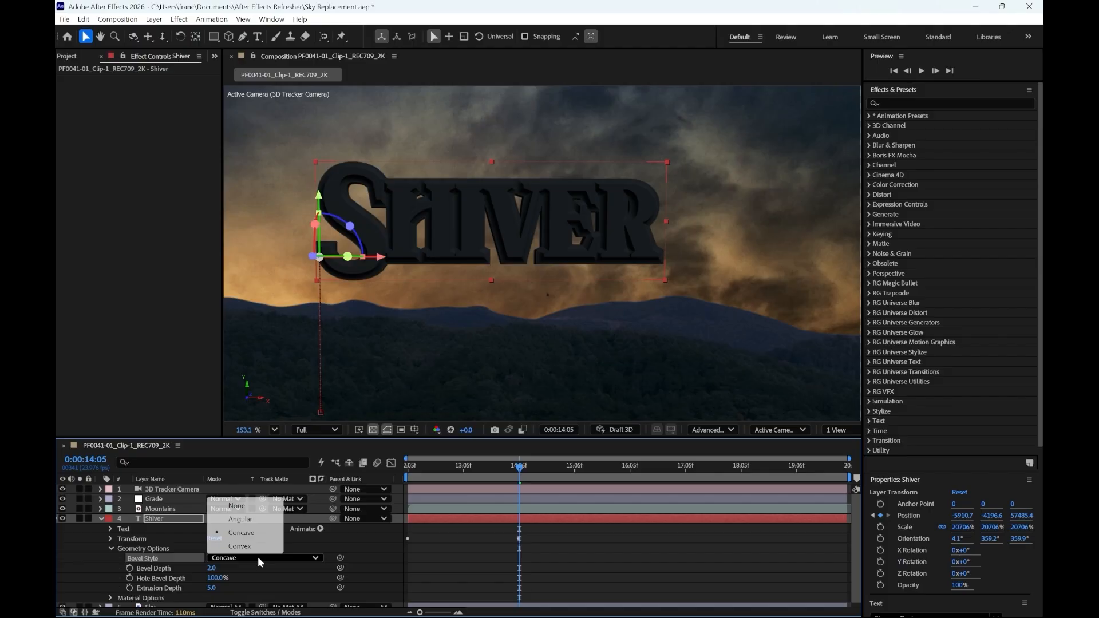
left_click(239, 546)
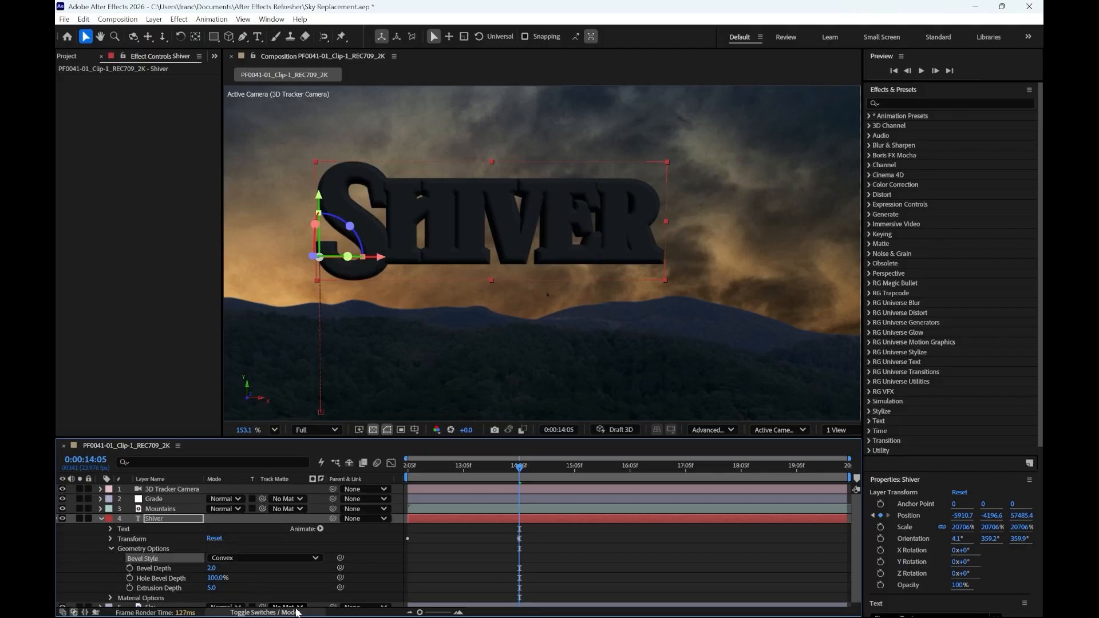
left_click(252, 556)
left_click(240, 519)
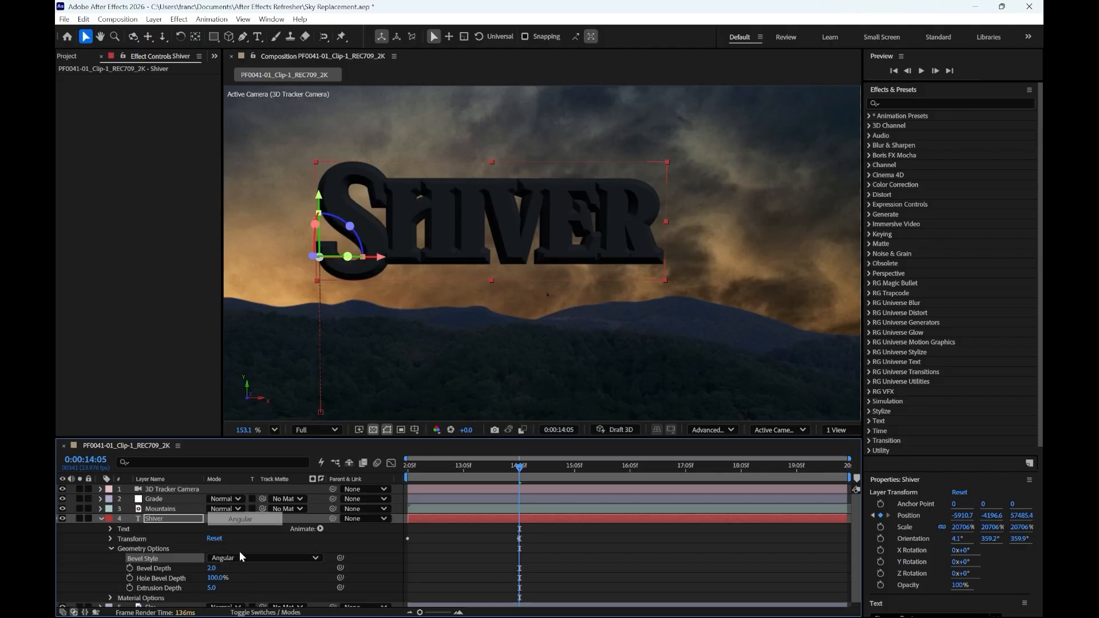
- Try a Bevel Depth of 0.1 on the Shiver text, and settle on 0.2
left_click(211, 568)
type("1")
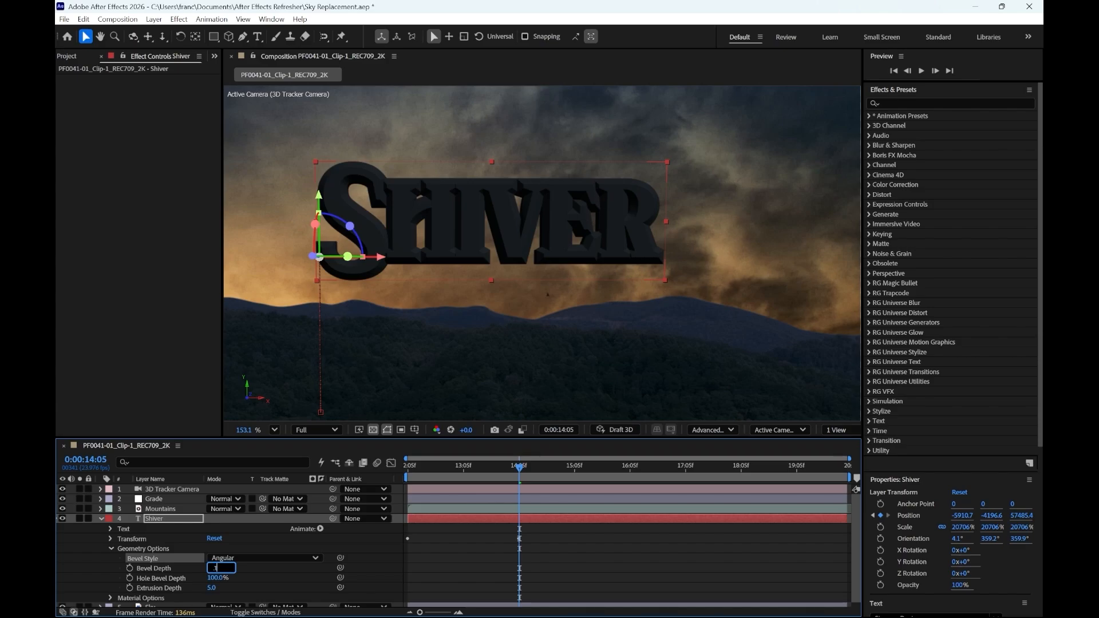
key("Return")
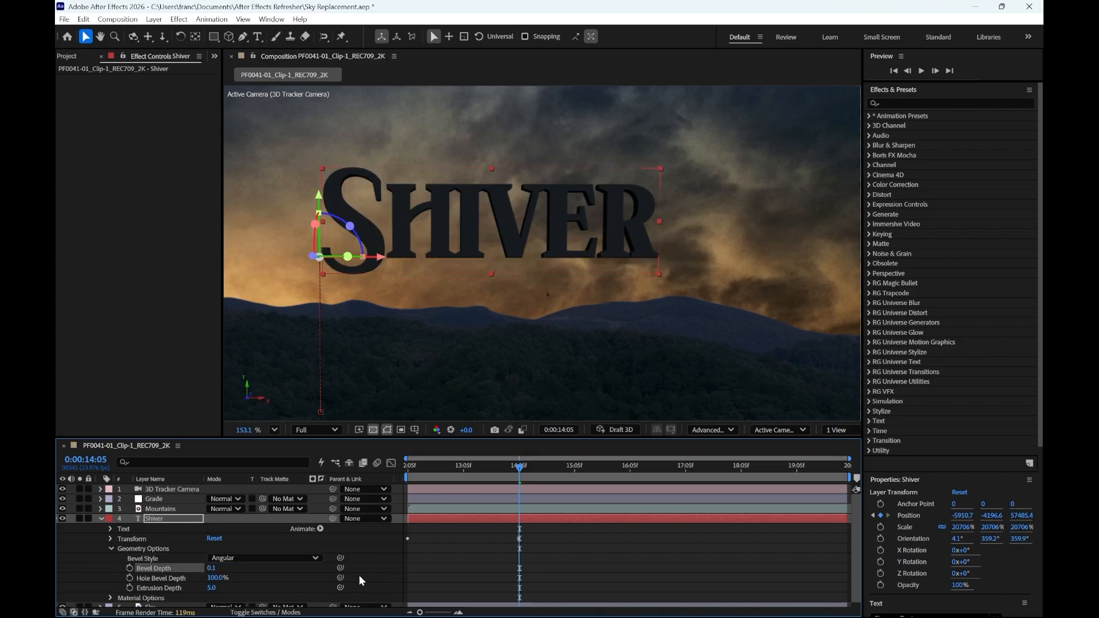
left_click(209, 569)
type("2")
key("Return")
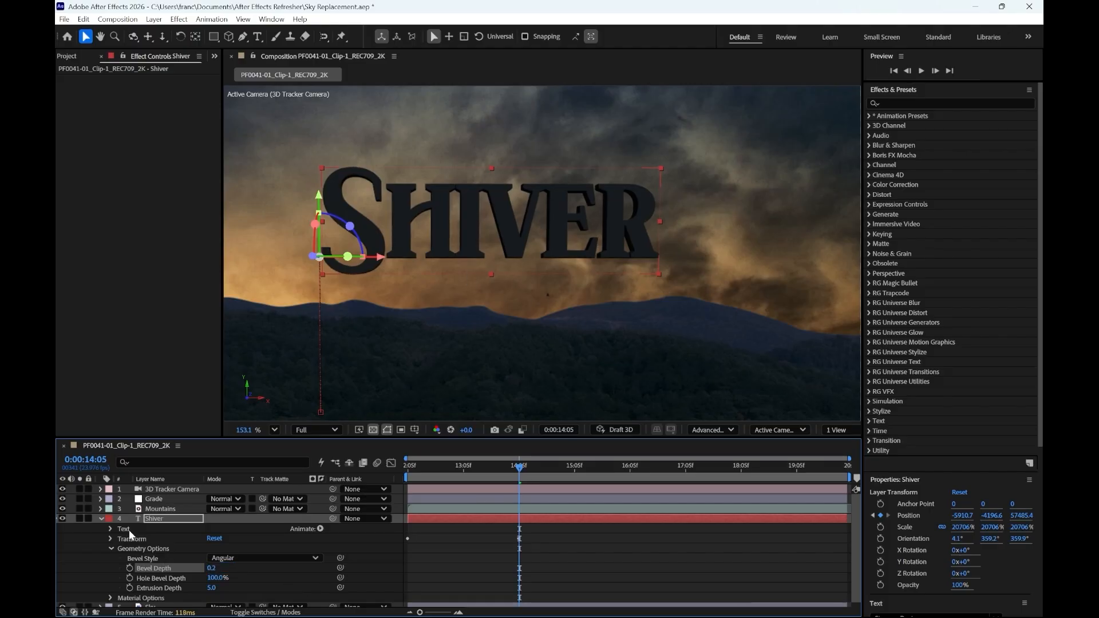
- In the Shiver text's Material Options, try Specular Shininess and Specular Intensity at 100%, and settle on 80% for both
left_click(111, 598)
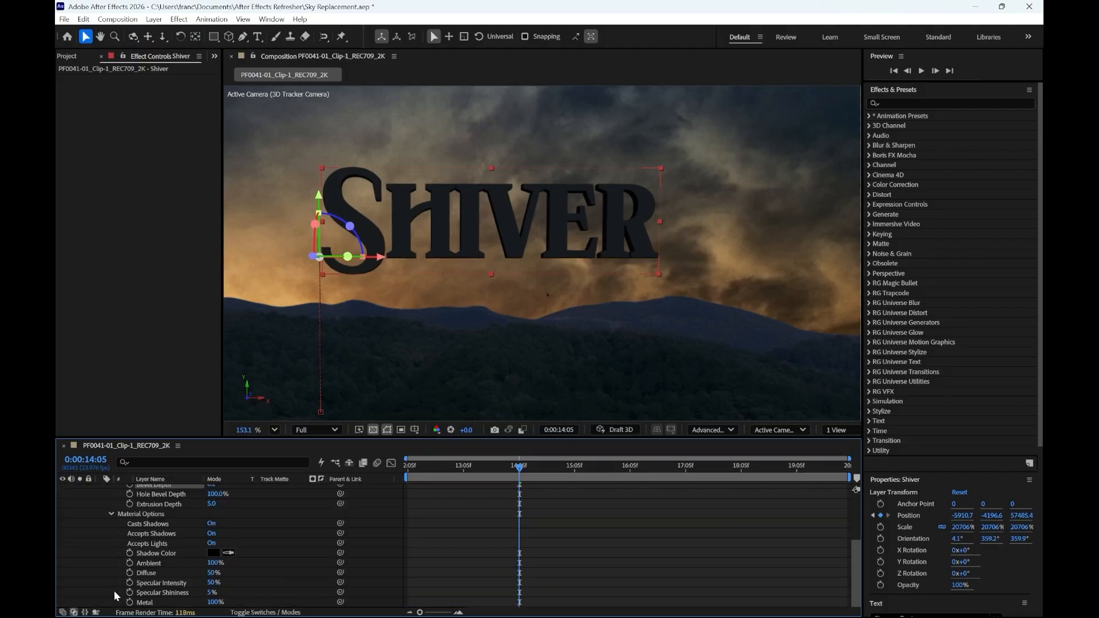
scroll(190, 565, "down", 1)
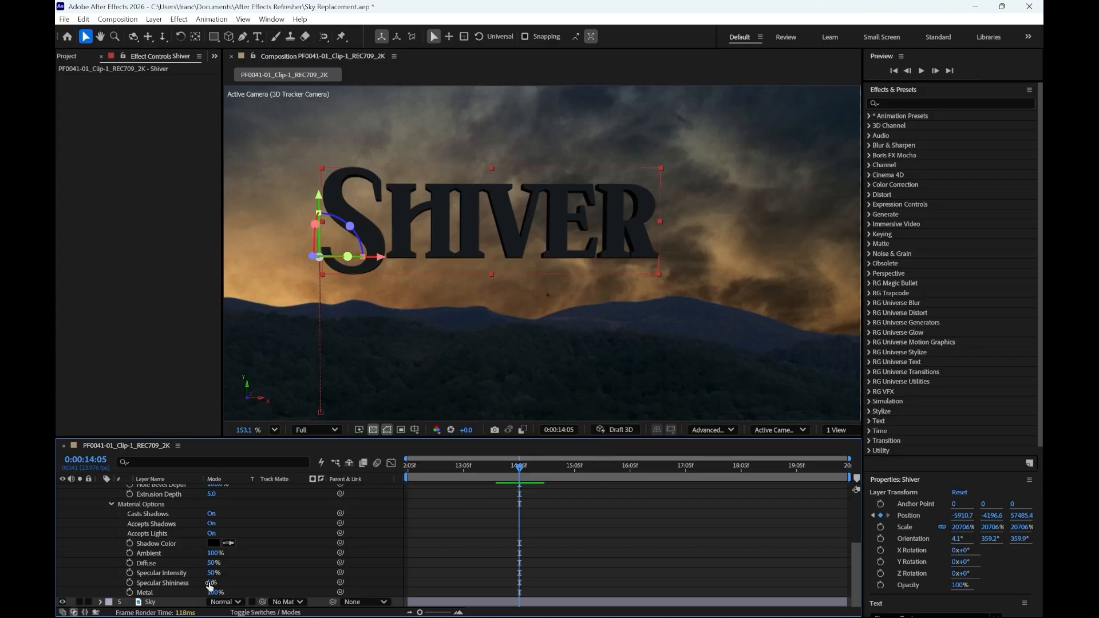
left_click_drag(212, 582, 267, 583)
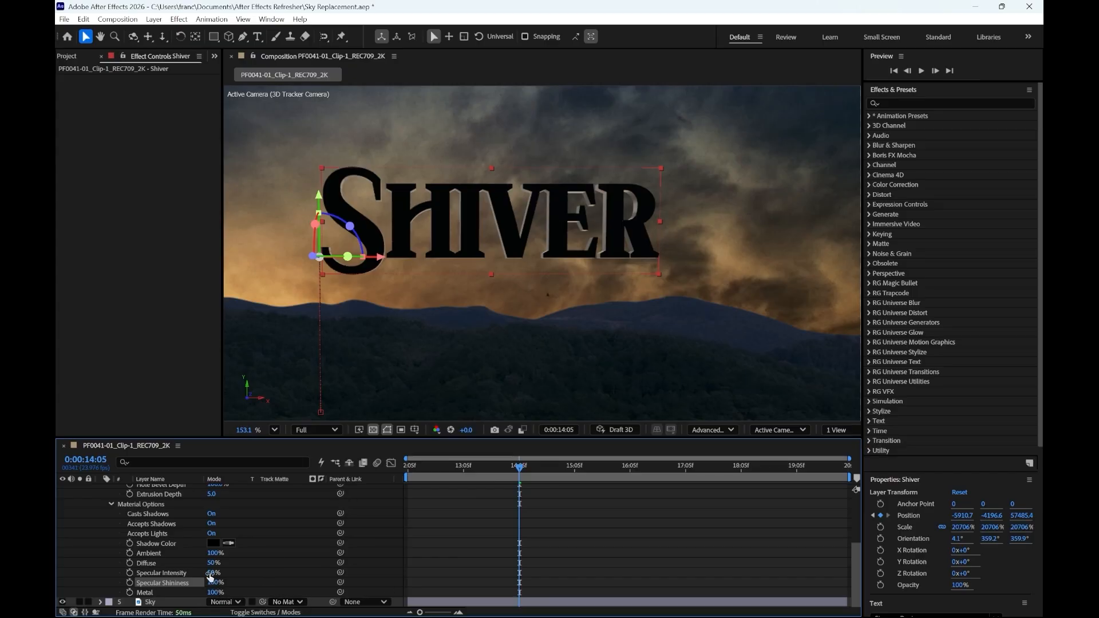
left_click_drag(212, 573, 302, 572)
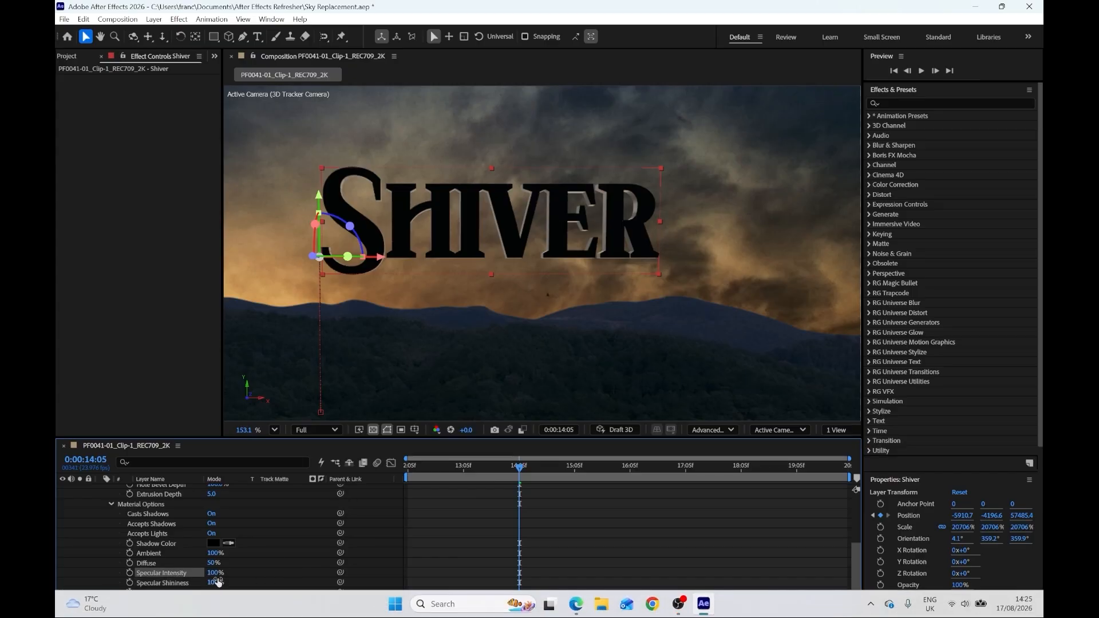
left_click(217, 573)
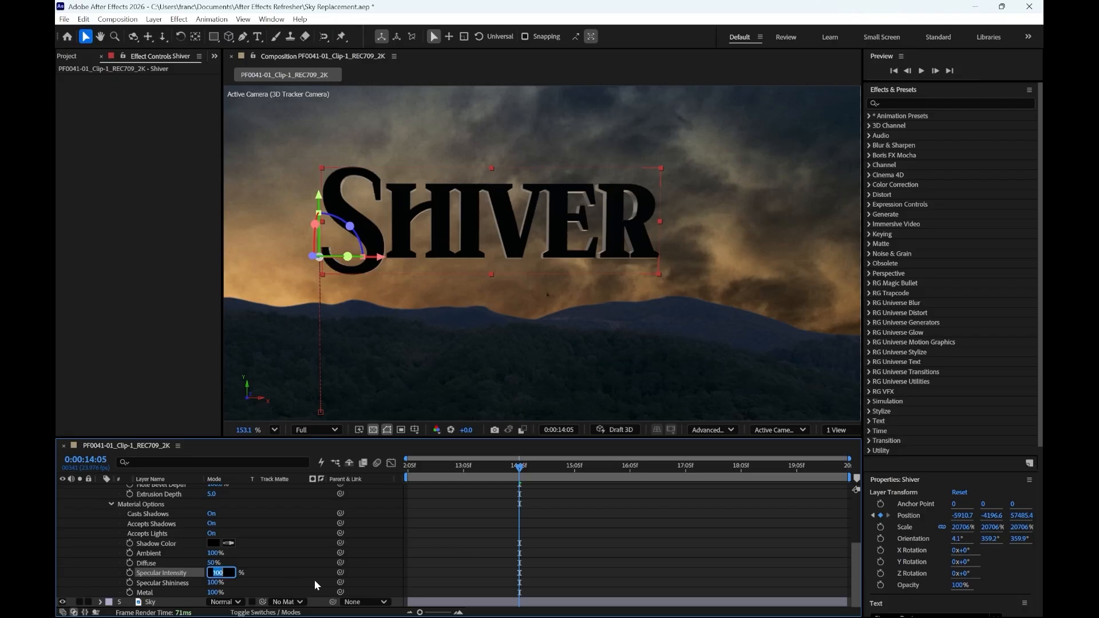
type("80")
key("Return")
left_click(213, 583)
type("80")
key("Return")
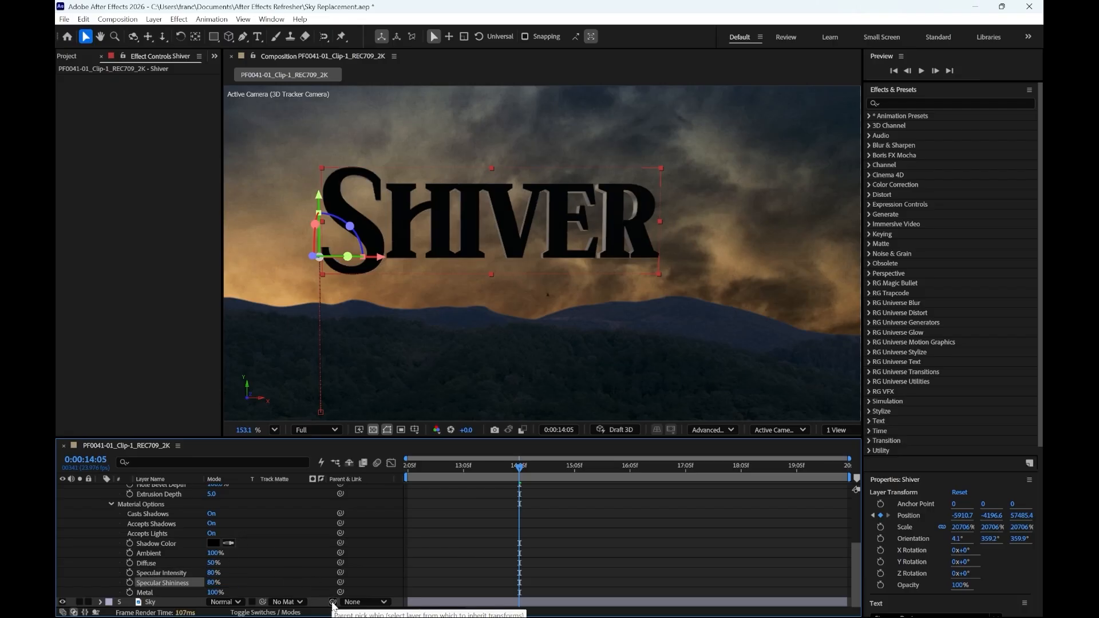
- Set the Metal value in the Shiver text's Material Options to 80%
left_click(213, 573)
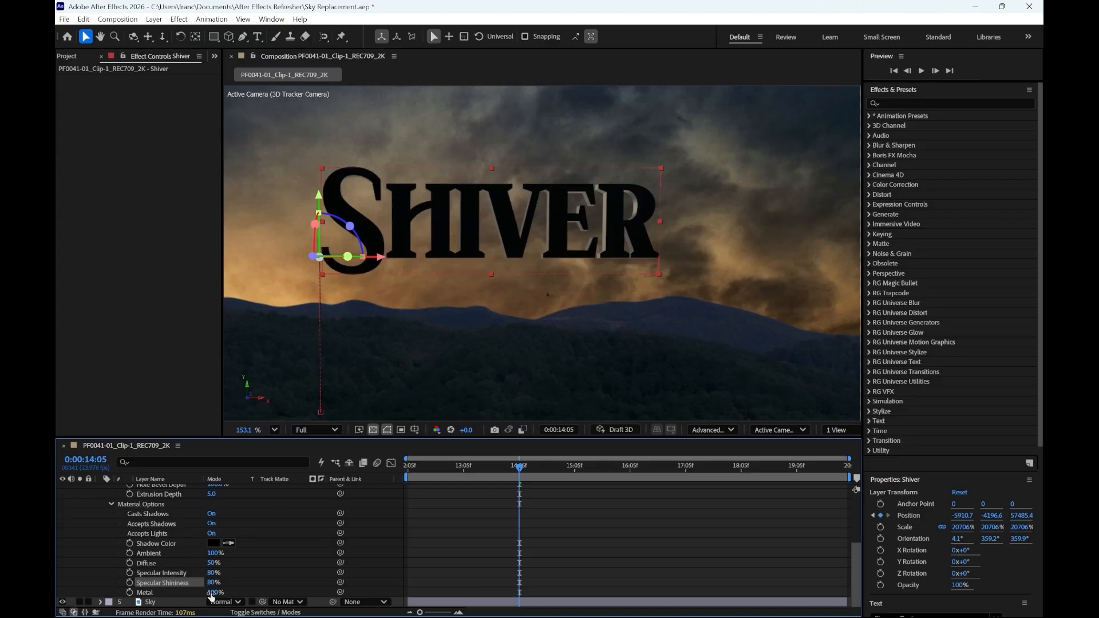
left_click(212, 593)
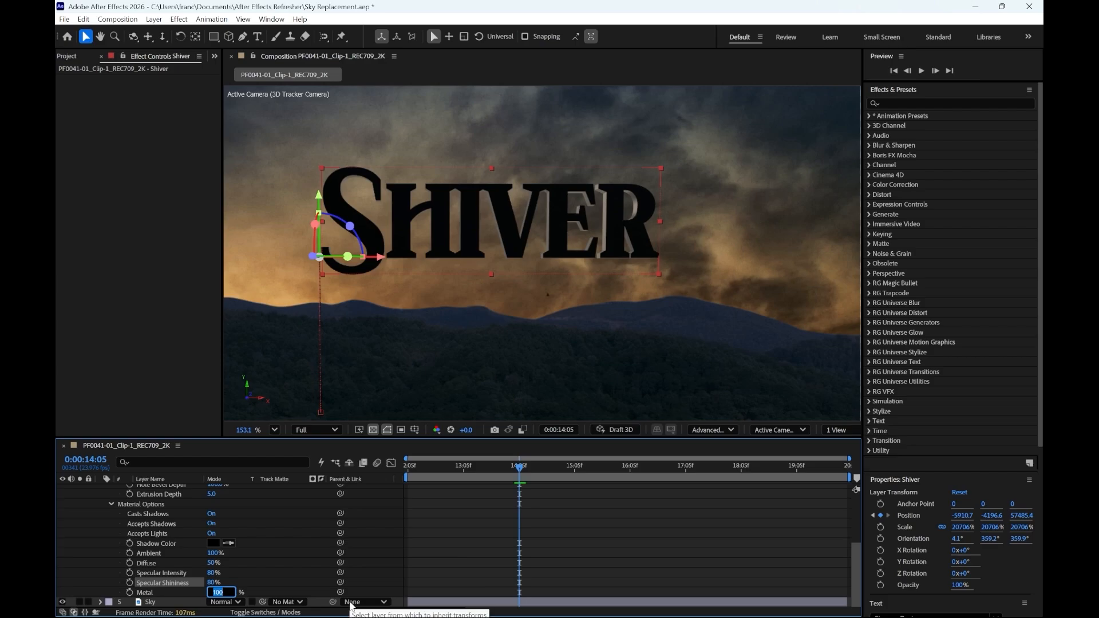
type("80")
key("Return")
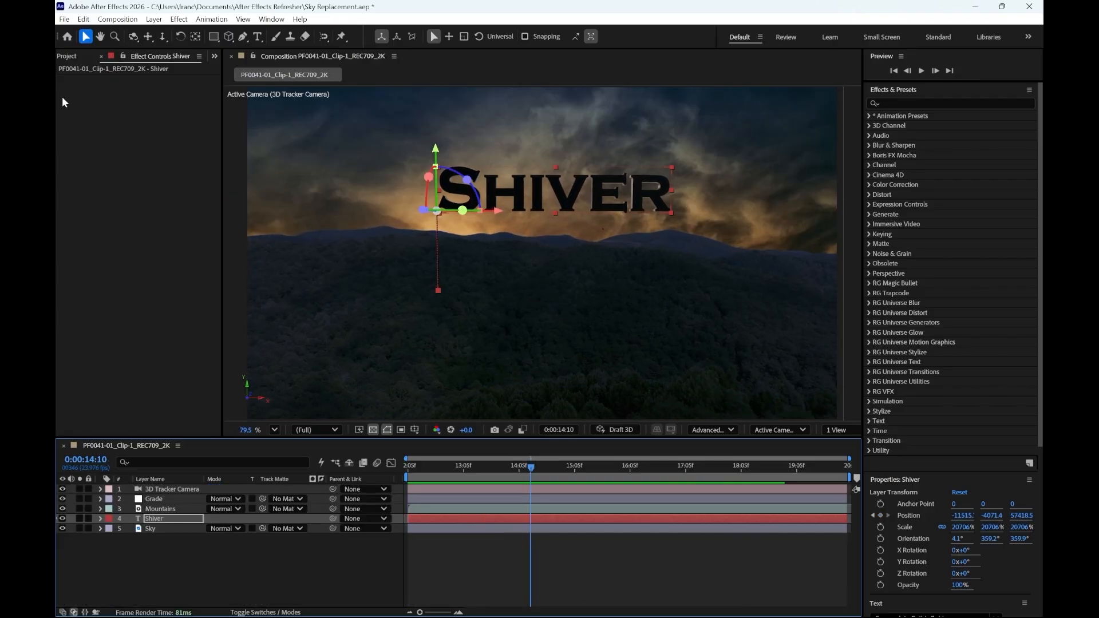
- Place the Low_Atmospheric_Fog.mp4 clip in the composition between the Grade and Mountains layers
left_click(68, 57)
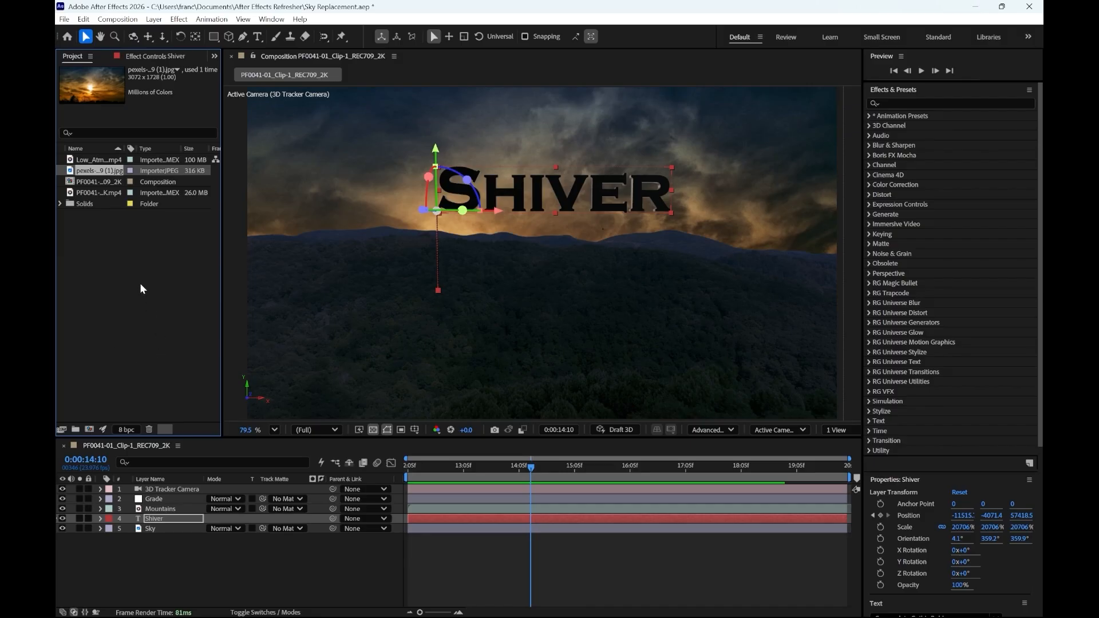
left_click_drag(96, 160, 177, 502)
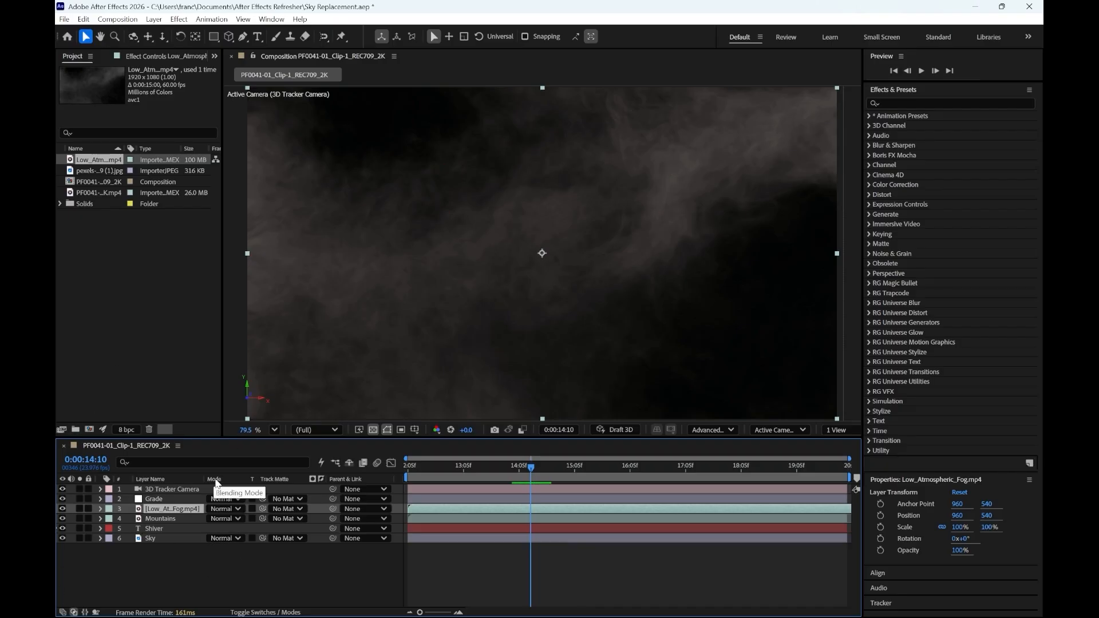
- Set the fog layer's blending mode to Add and its Opacity to 33%
left_click(255, 614)
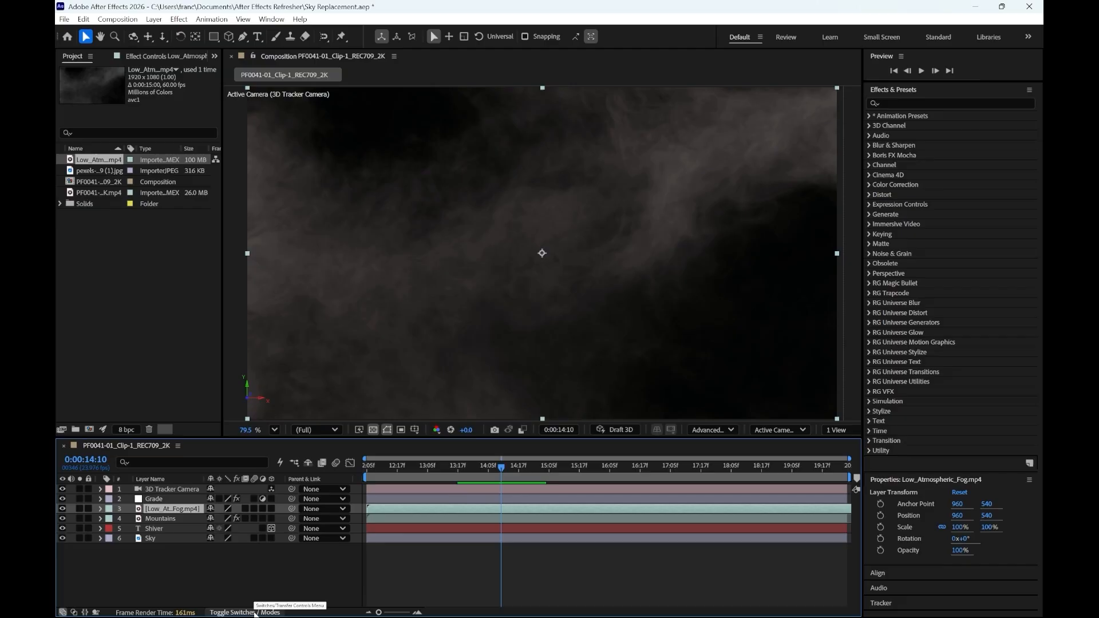
left_click(255, 615)
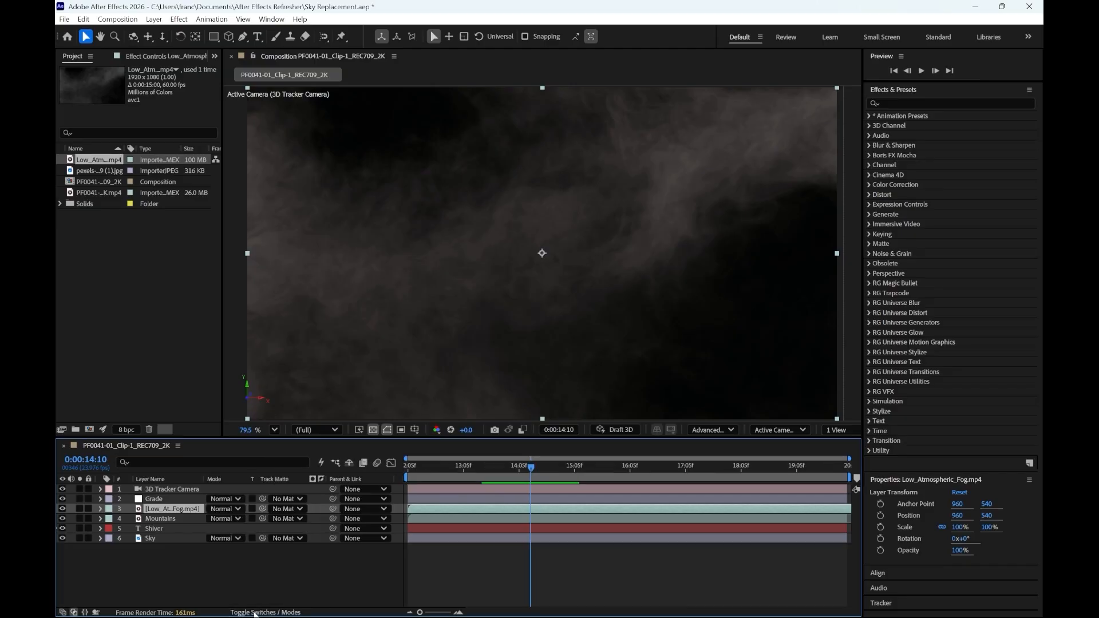
left_click(221, 508)
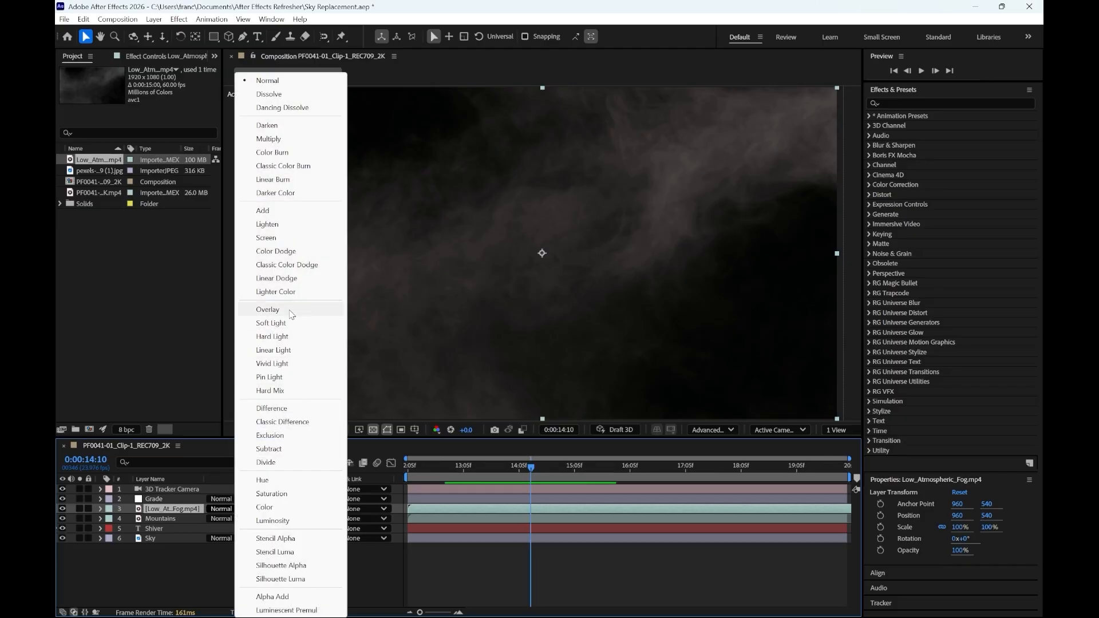
left_click(279, 212)
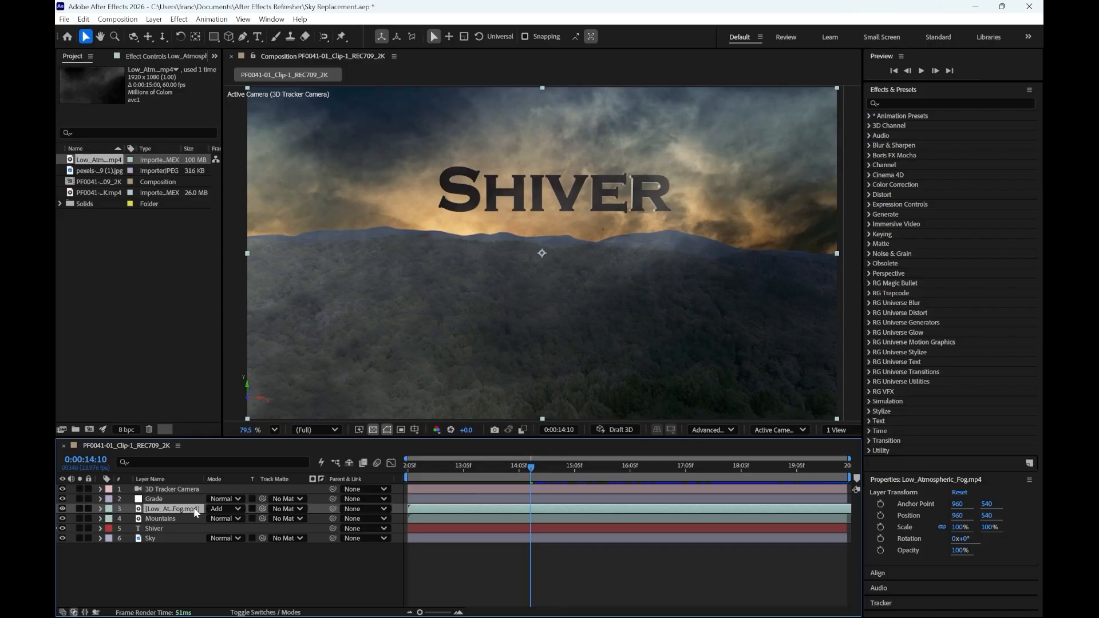
key("t")
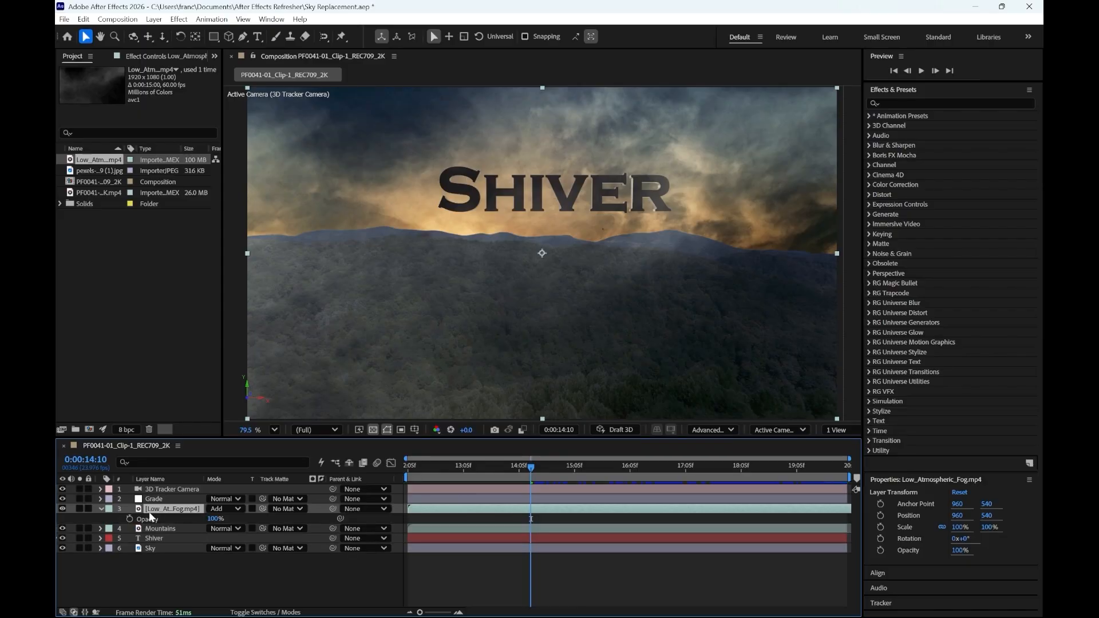
left_click_drag(212, 520, 180, 526)
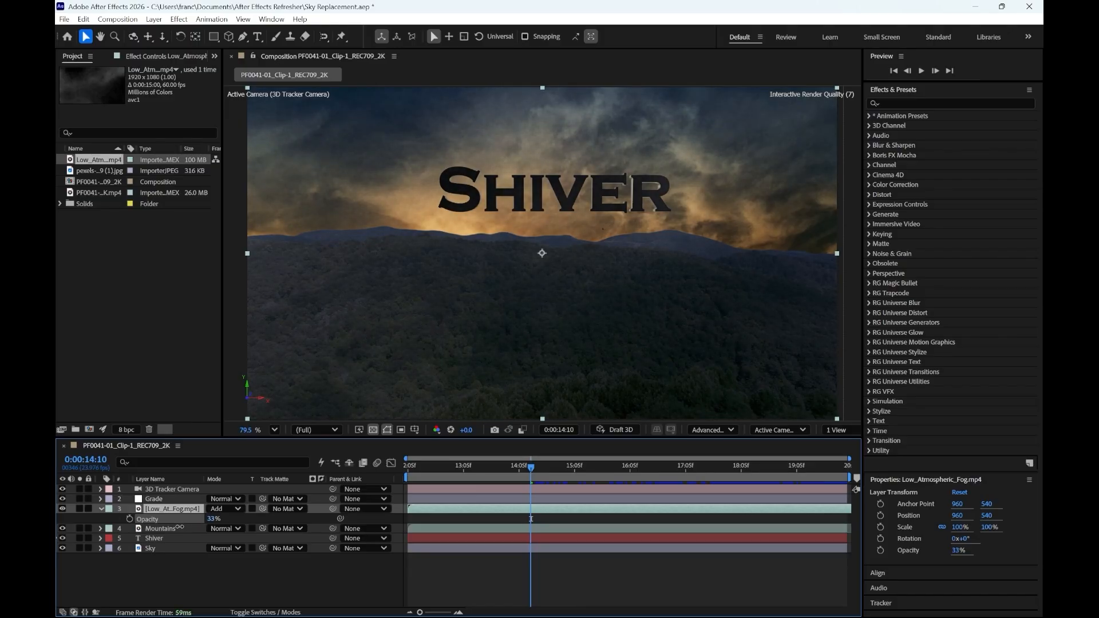
- In the Grade layer's Lumetri Color effect, set the Creative Saturation to 105 and the Basic Correction Exposure to -1.0
left_click(184, 501)
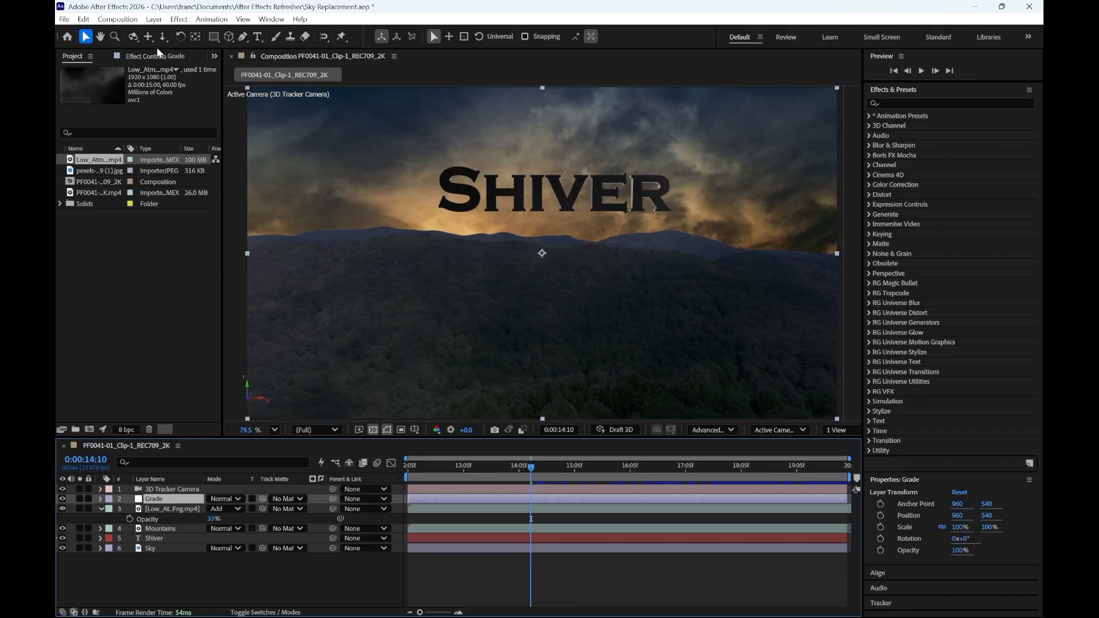
left_click(215, 57)
left_click(216, 57)
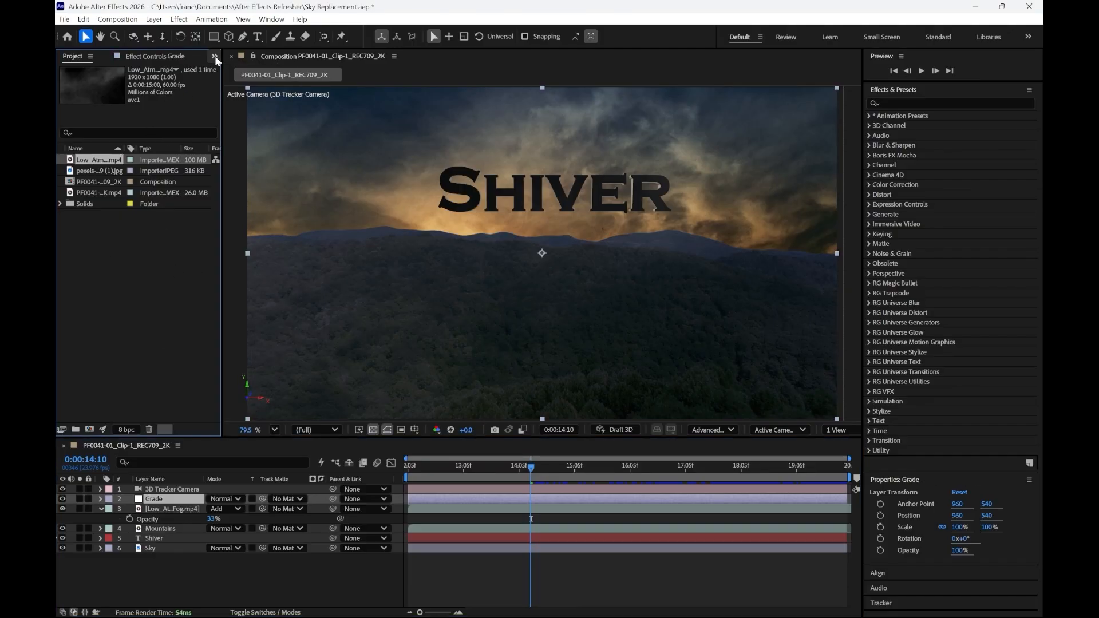
left_click(152, 57)
left_click(61, 80)
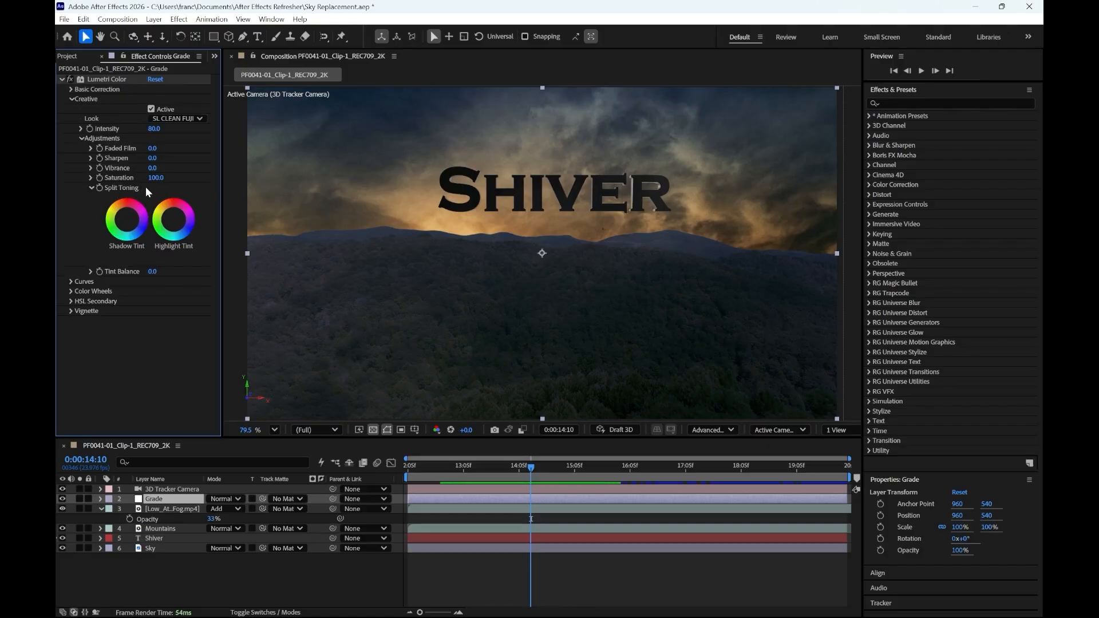
left_click_drag(155, 178, 158, 178)
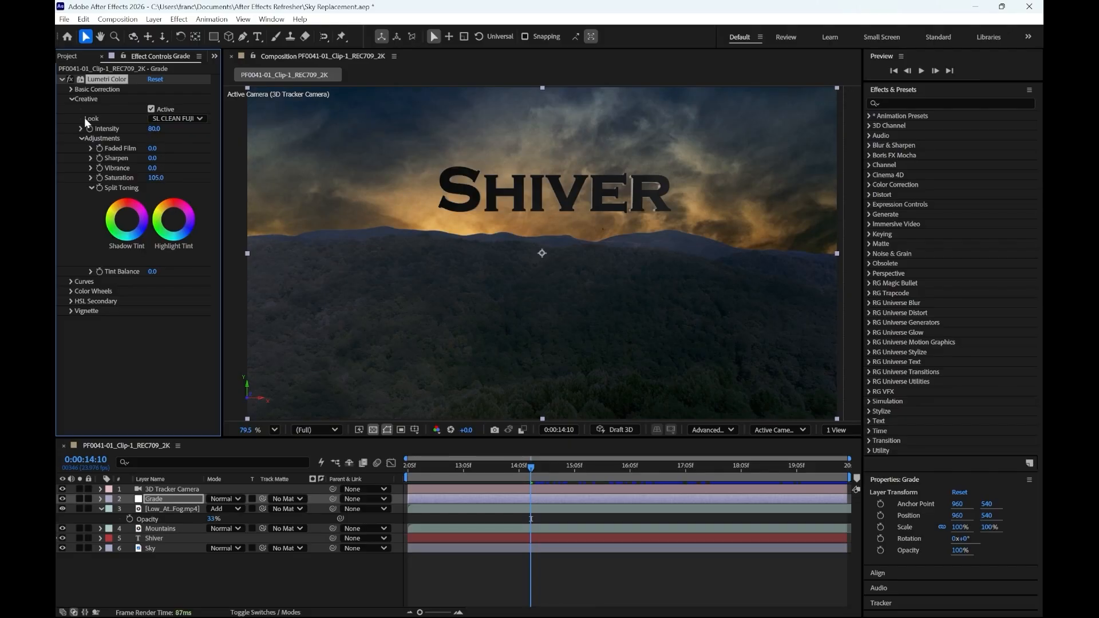
left_click(71, 90)
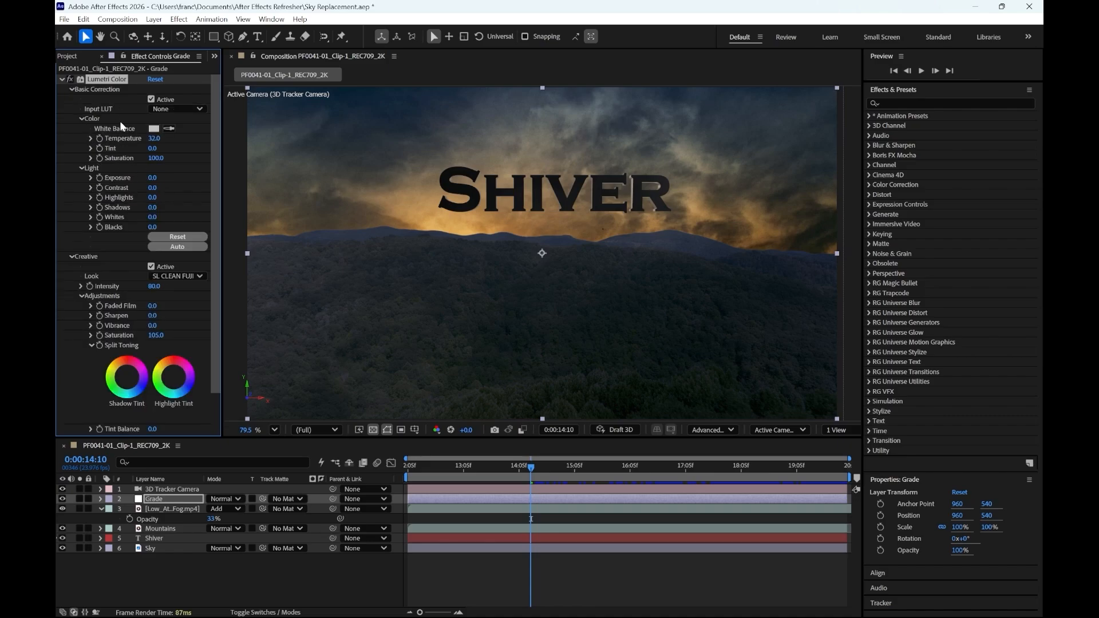
left_click_drag(154, 178, 146, 178)
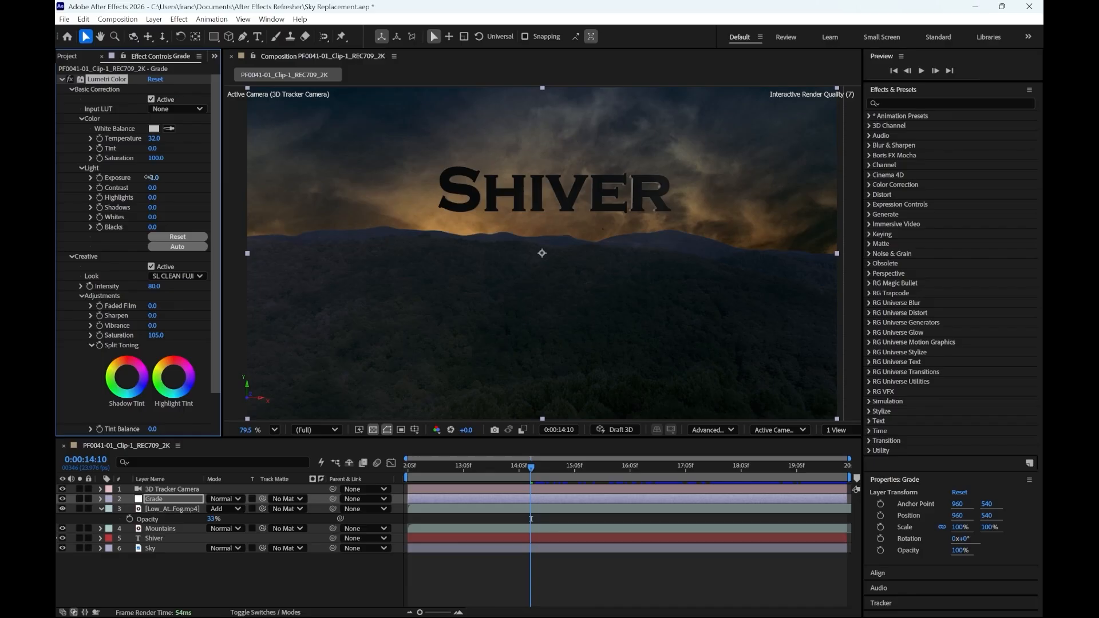
- Preview the composition from 0:00:12:05 to check the title, fog and grade in motion
left_click_drag(530, 466, 358, 486)
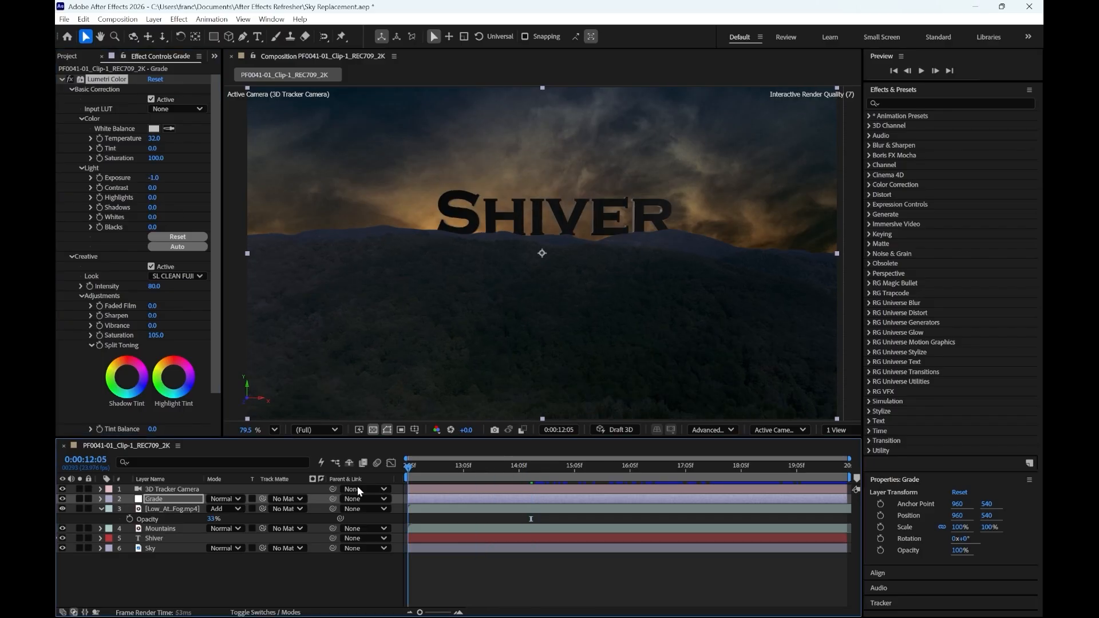
key("space")
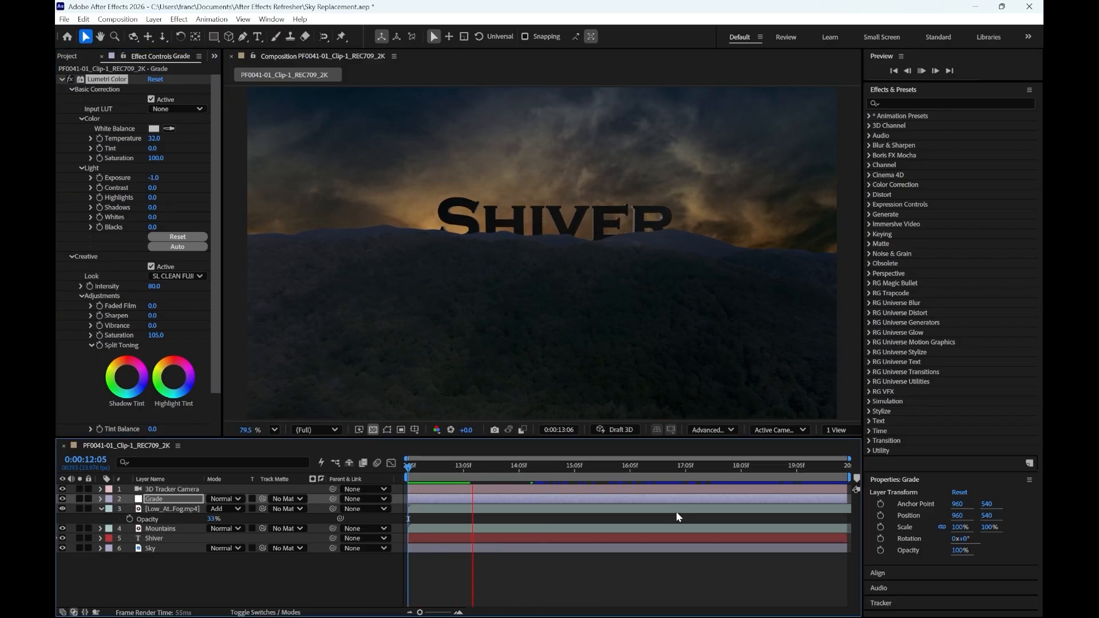